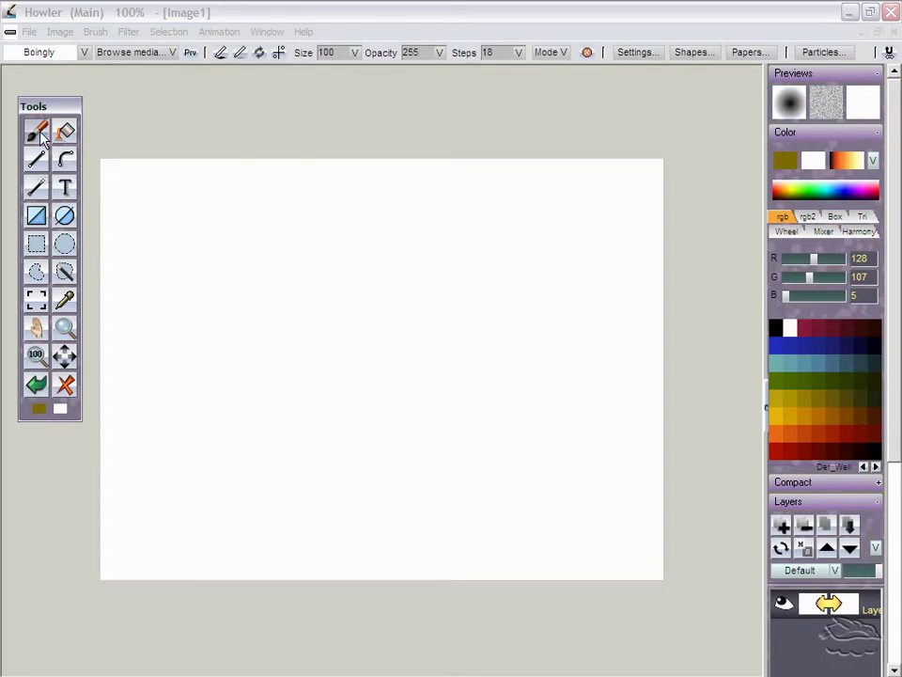
Paint a soft green-and-red test stroke across the canvas and bring up the brush settings.
click(151, 225)
mouse_move(167, 215)
mouse_down()
mouse_move(183, 288)
mouse_move(248, 355)
mouse_move(361, 288)
mouse_move(447, 362)
mouse_move(544, 243)
mouse_up()
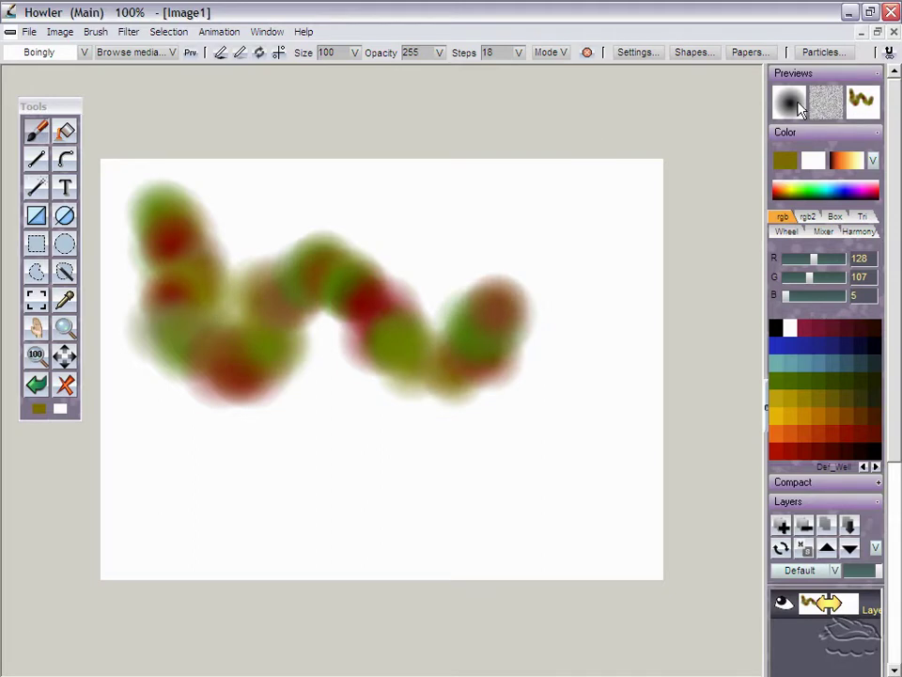
click(637, 52)
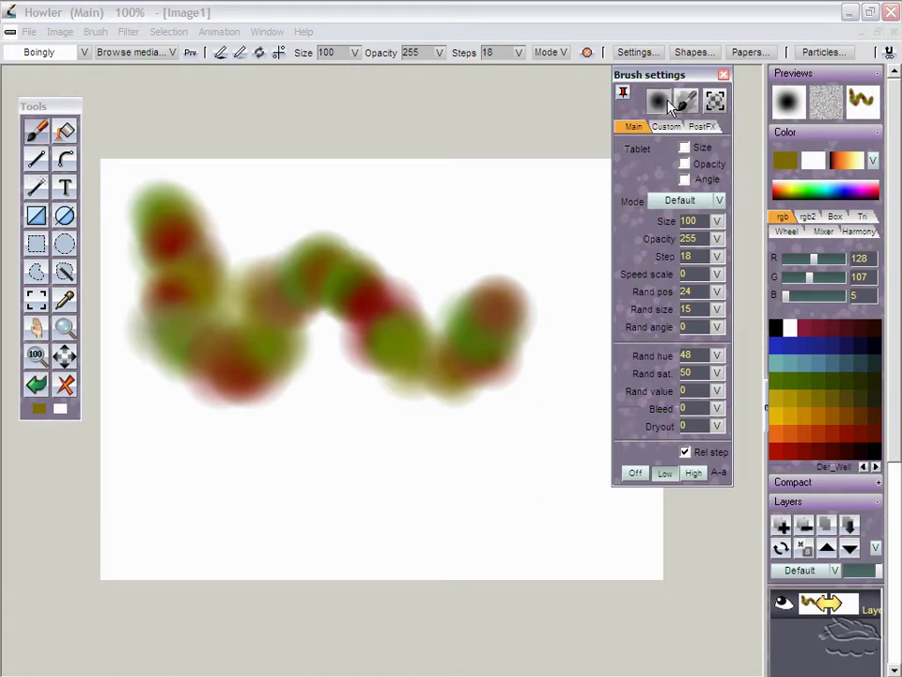
Paint thinner looping red-green test strokes, then clear the canvas back to blank white.
mouse_move(499, 224)
mouse_down()
mouse_move(375, 333)
mouse_move(371, 470)
mouse_up()
mouse_move(248, 402)
mouse_down()
mouse_move(338, 461)
mouse_move(277, 246)
mouse_move(216, 443)
mouse_move(380, 470)
mouse_up()
drag(443, 505, 447, 507)
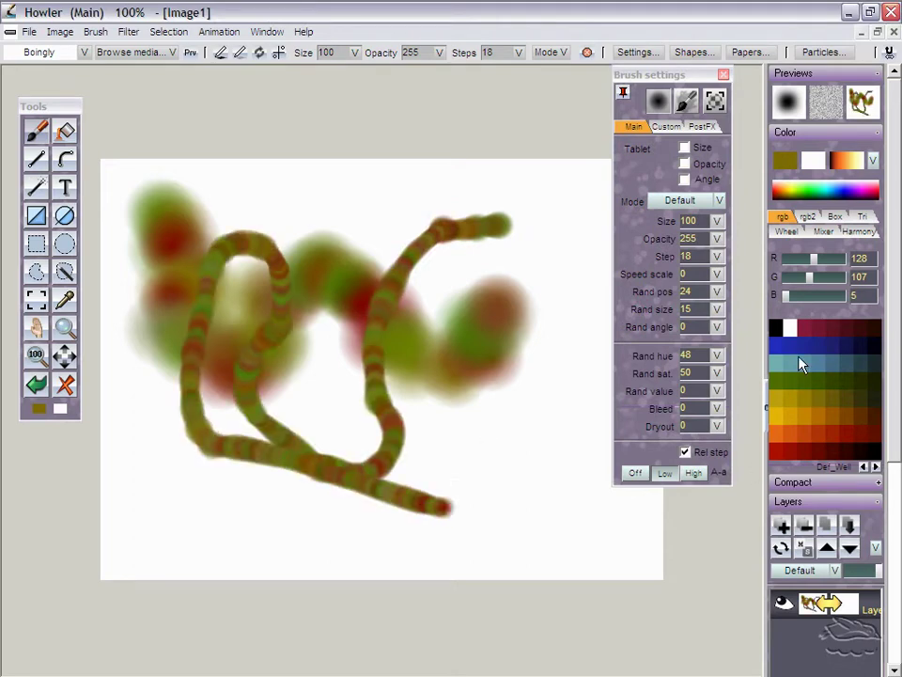
click(65, 384)
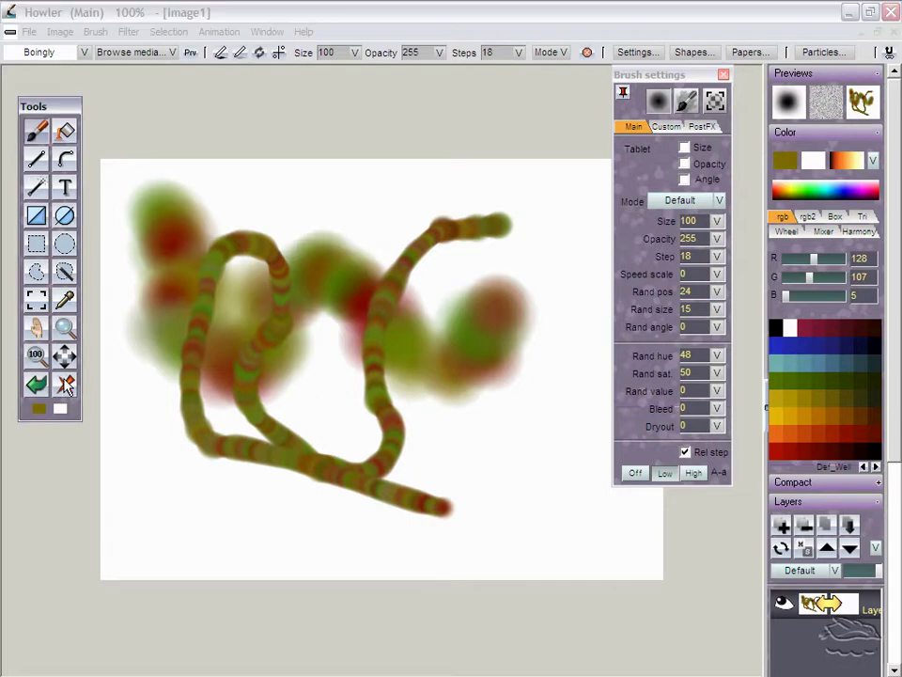
Choose the curve tool and discard the default straight line to begin a fresh curve.
click(62, 161)
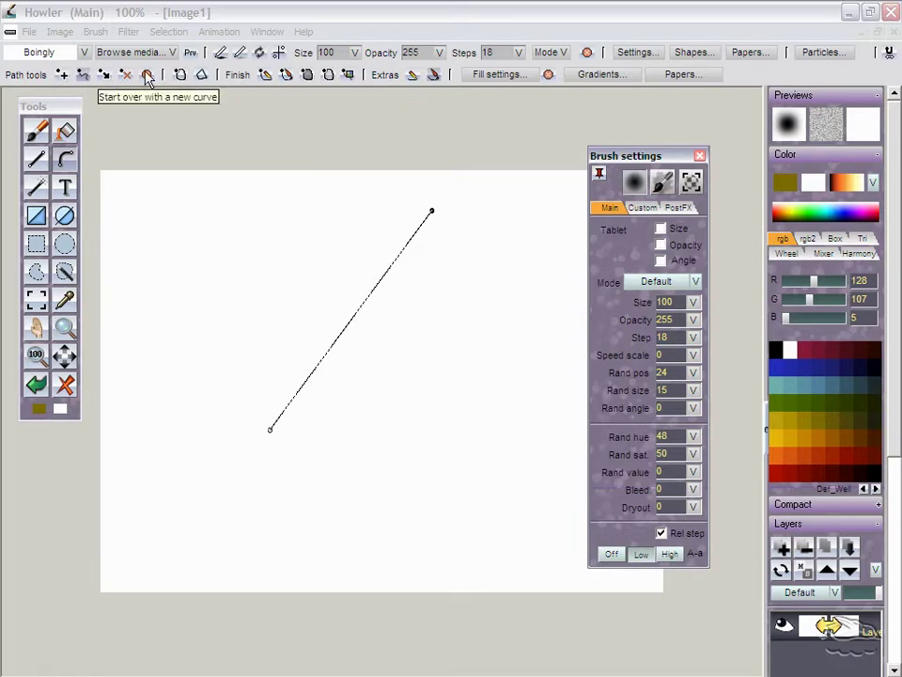
click(147, 75)
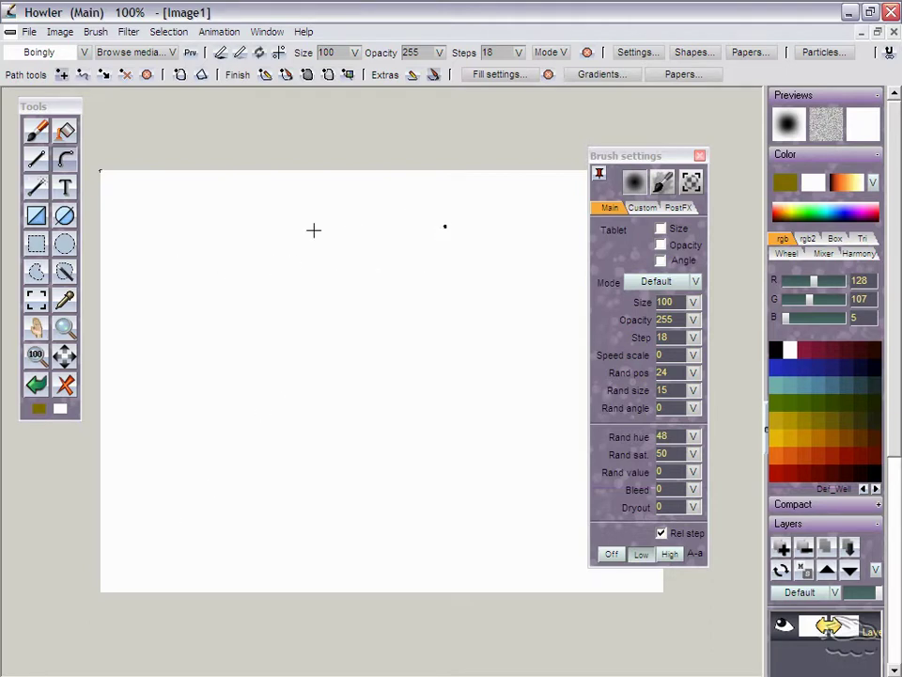
Trace the 5's top-left corner, left side and inner bowl curve to the lower left.
click(283, 223)
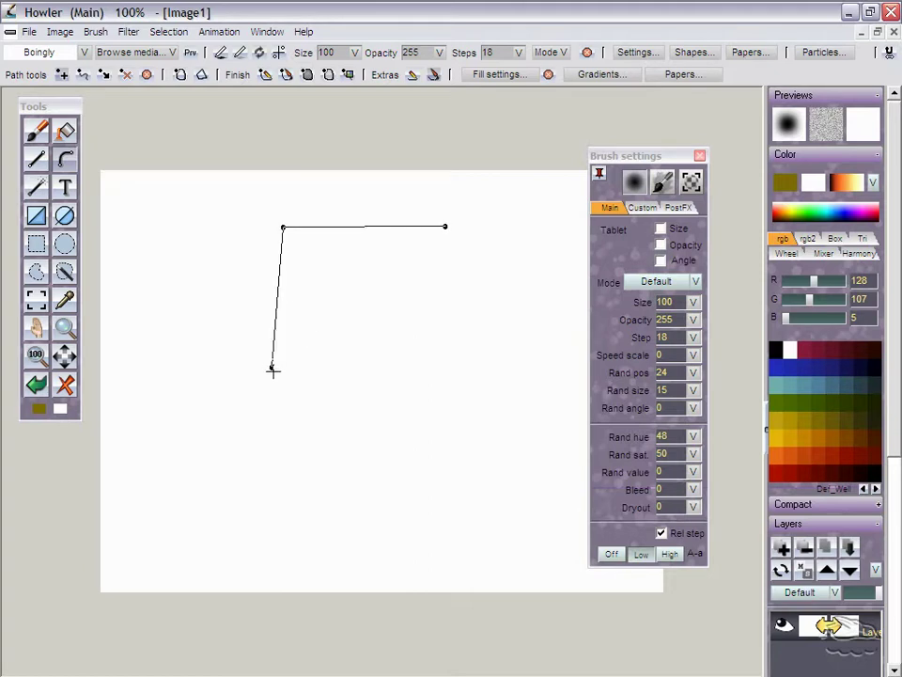
click(272, 366)
click(373, 377)
click(399, 473)
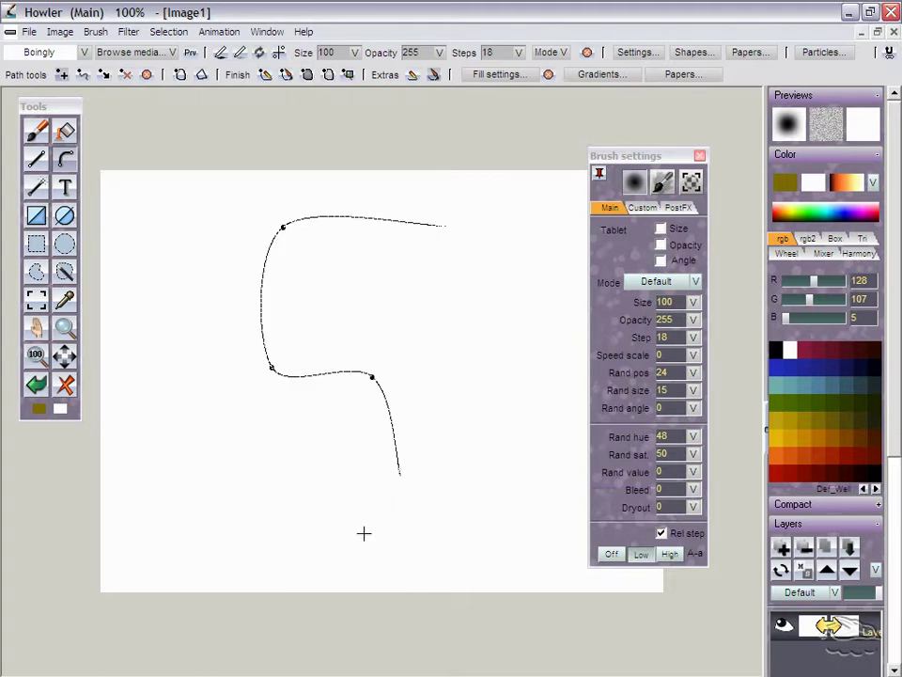
click(358, 536)
click(275, 532)
click(227, 512)
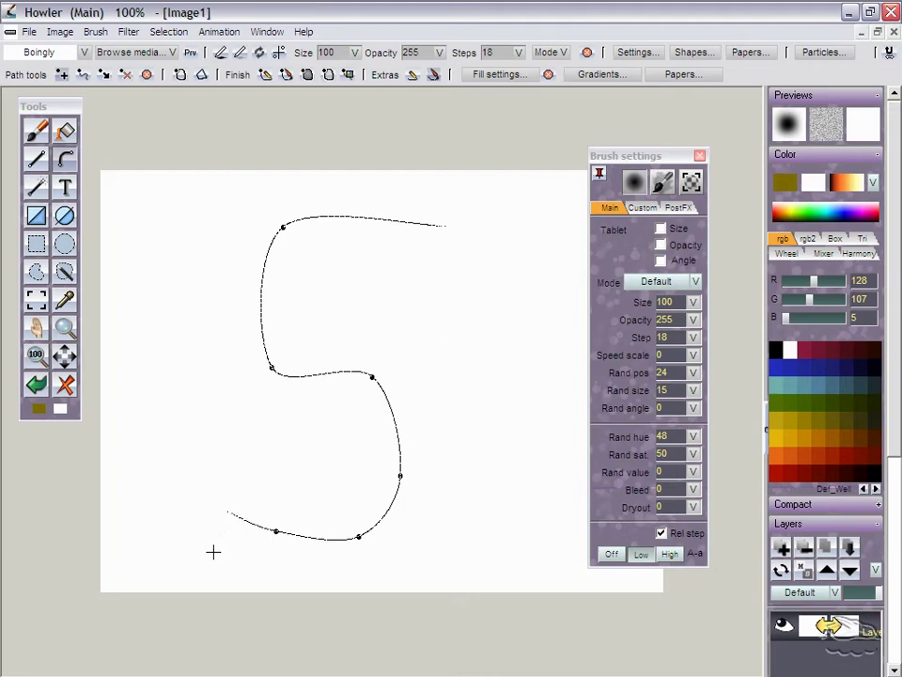
Continue the outline around the bottom, up the right side and top arm, and close it.
click(214, 553)
click(309, 588)
click(453, 567)
click(474, 461)
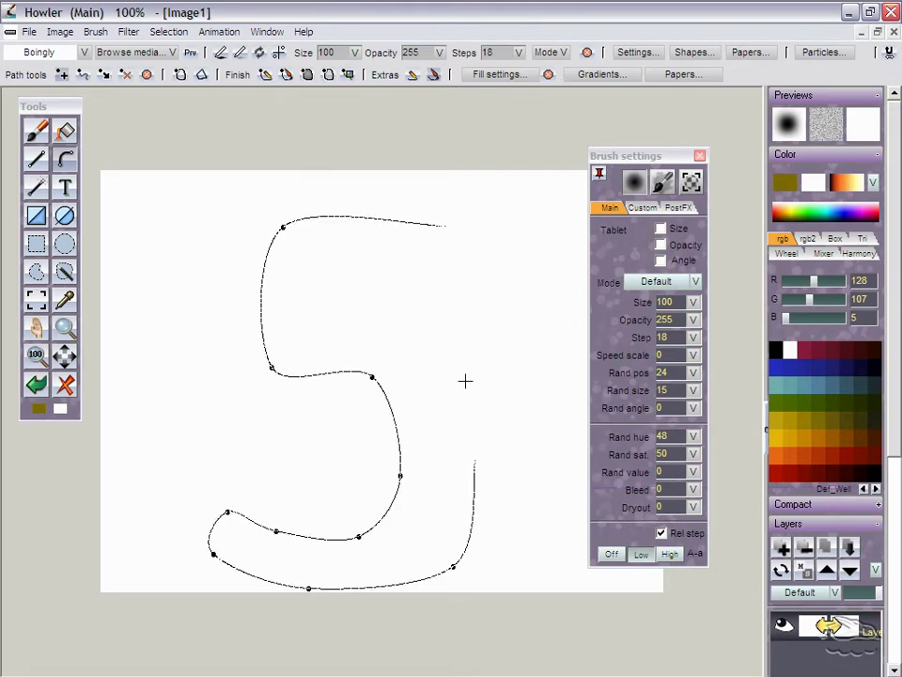
click(454, 359)
click(383, 319)
click(319, 325)
click(320, 277)
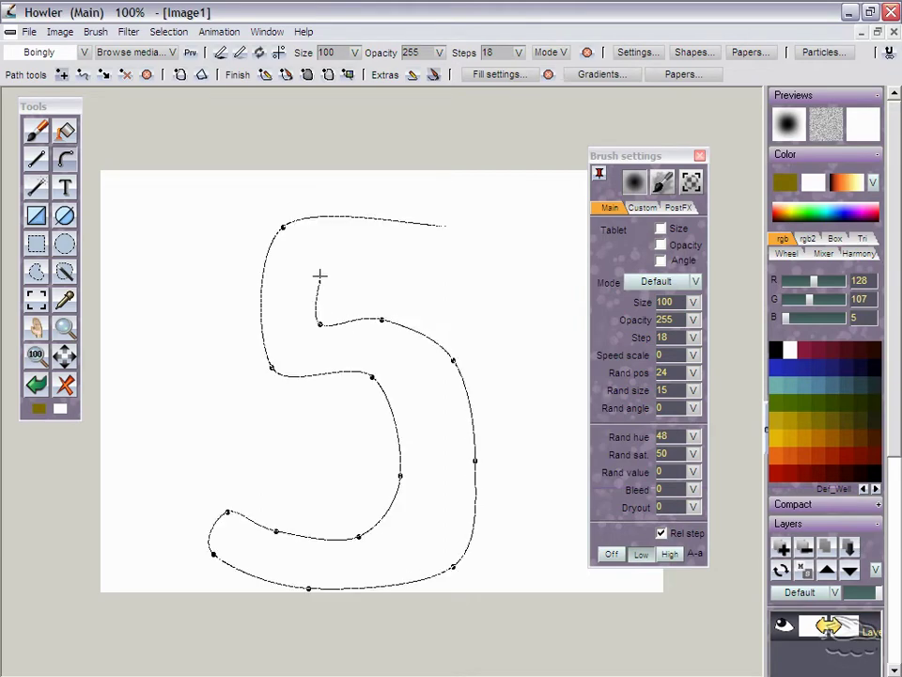
click(342, 262)
click(468, 281)
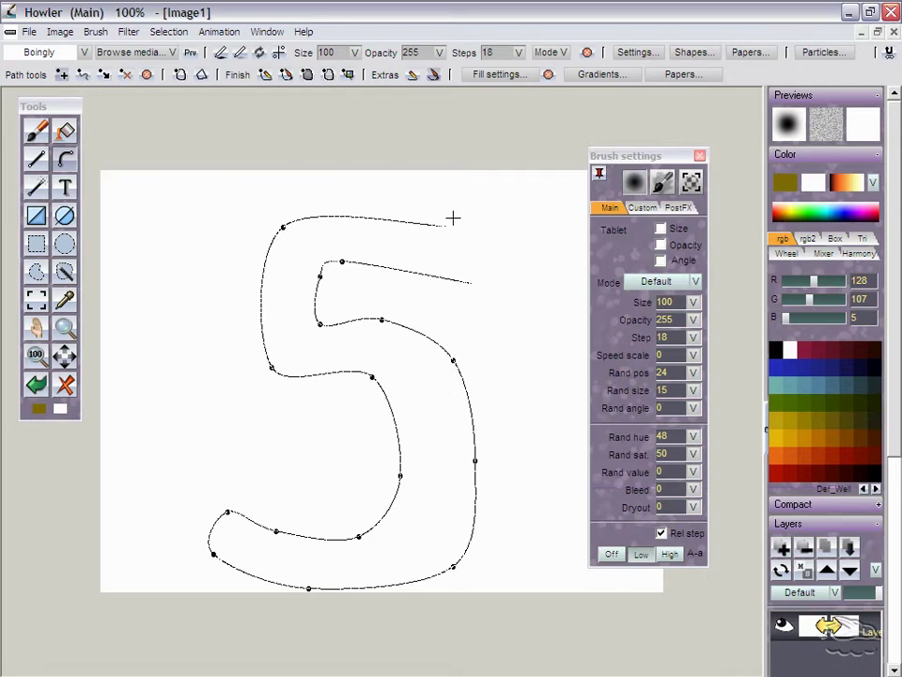
click(482, 246)
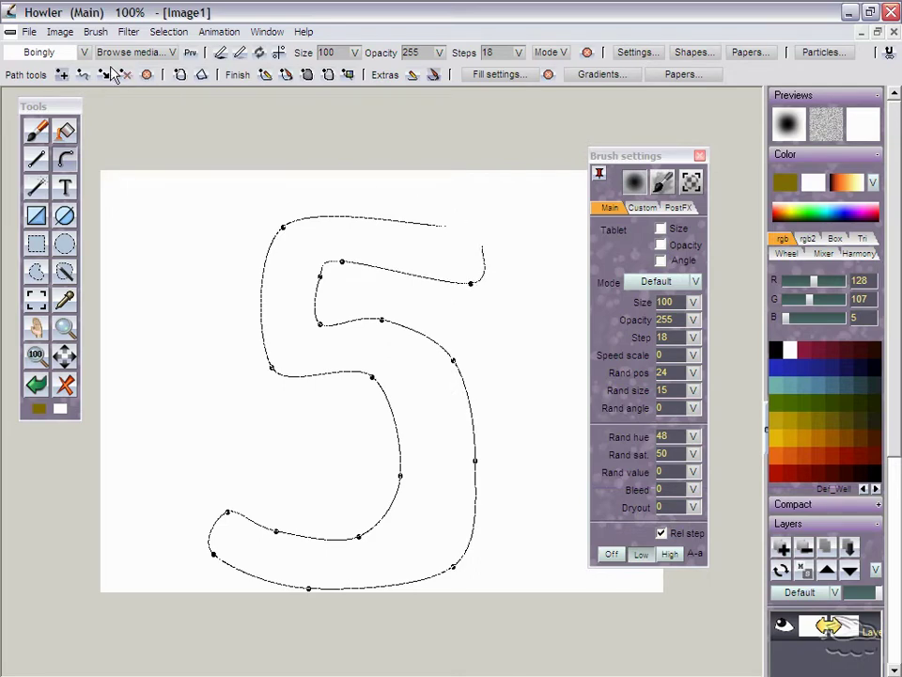
click(180, 75)
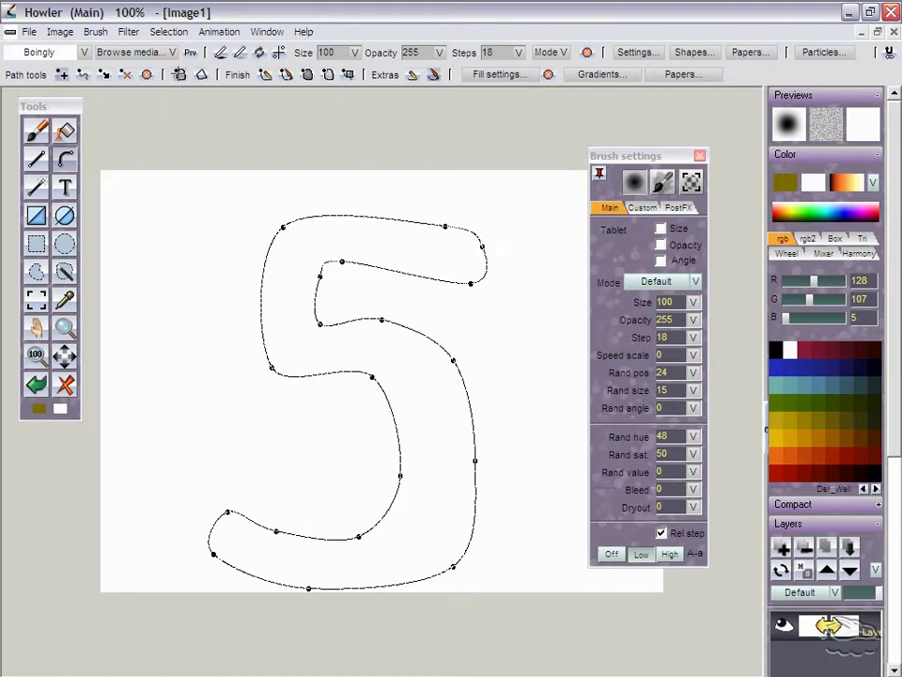
Move the left and inner bowl points to widen the 5, and delete two inner nodes.
click(105, 75)
drag(271, 367, 255, 372)
drag(373, 380, 390, 376)
drag(359, 536, 345, 523)
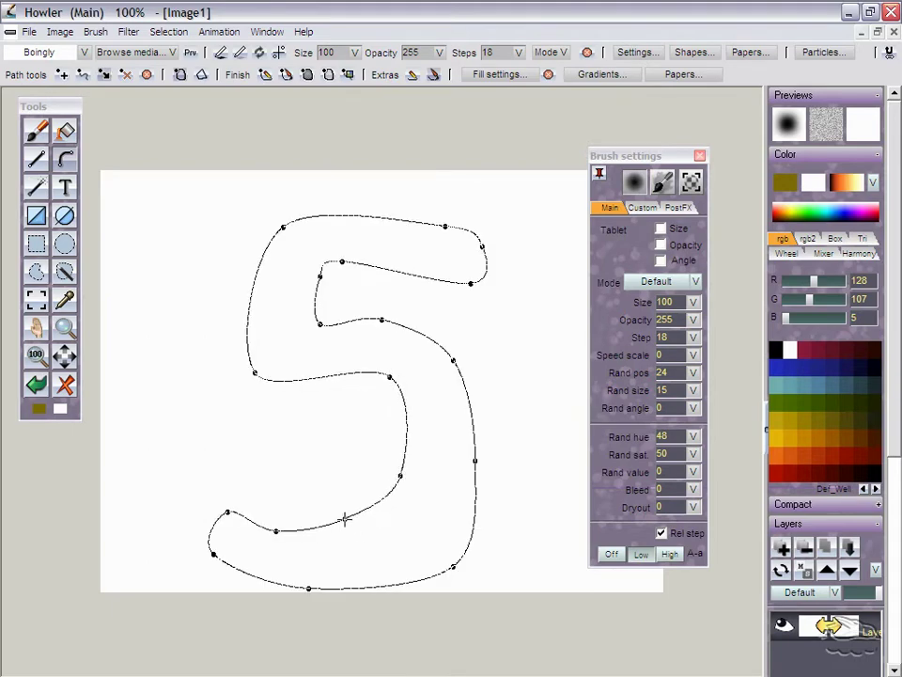
drag(277, 532, 266, 525)
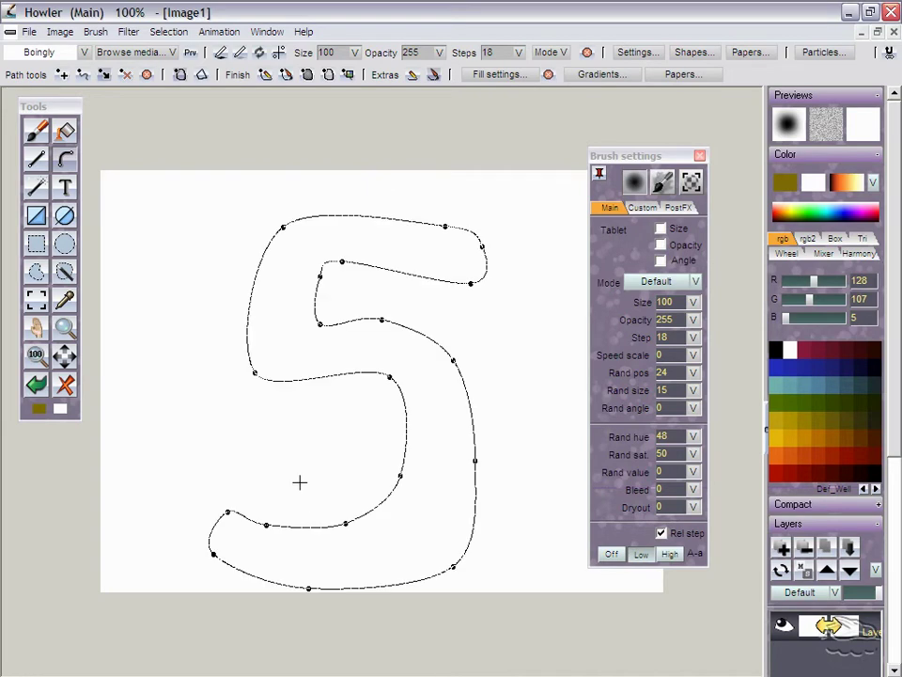
click(343, 260)
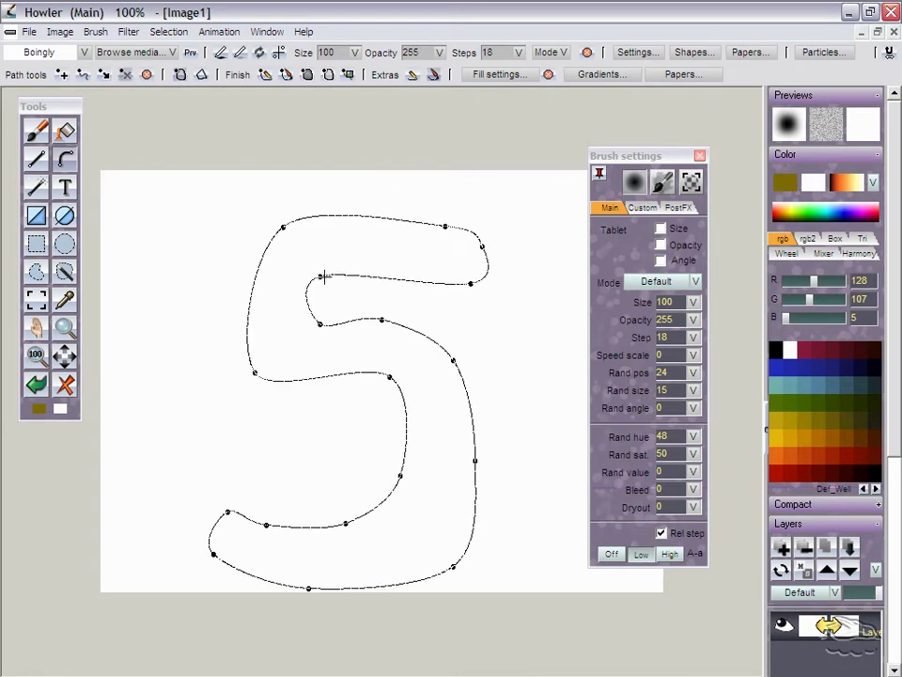
click(382, 320)
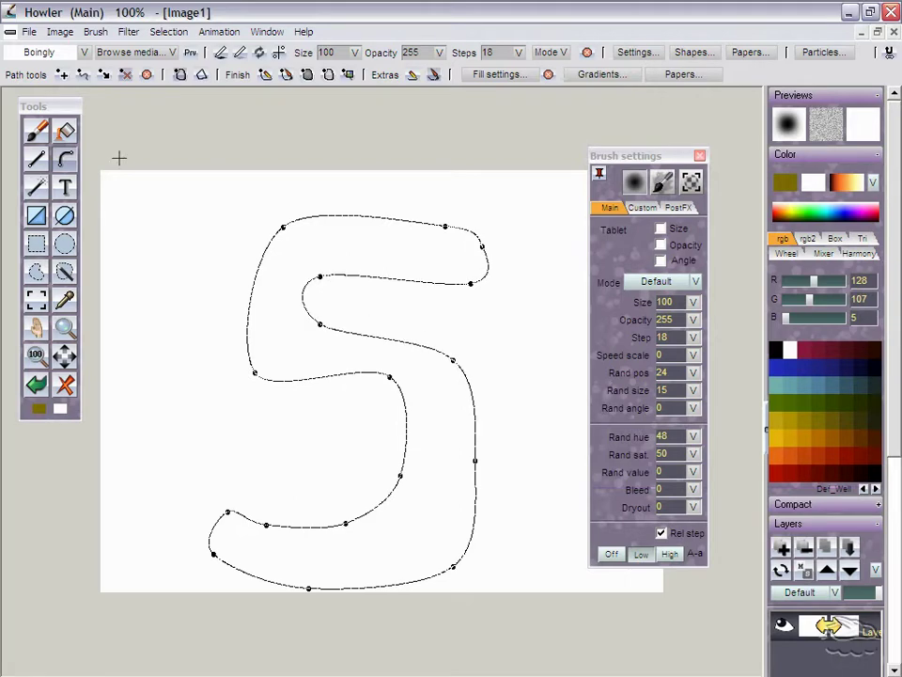
Reposition the right-side and bowl points, extending the top-right arm further right.
click(104, 75)
drag(453, 360, 427, 342)
drag(397, 379, 393, 399)
drag(481, 242, 512, 243)
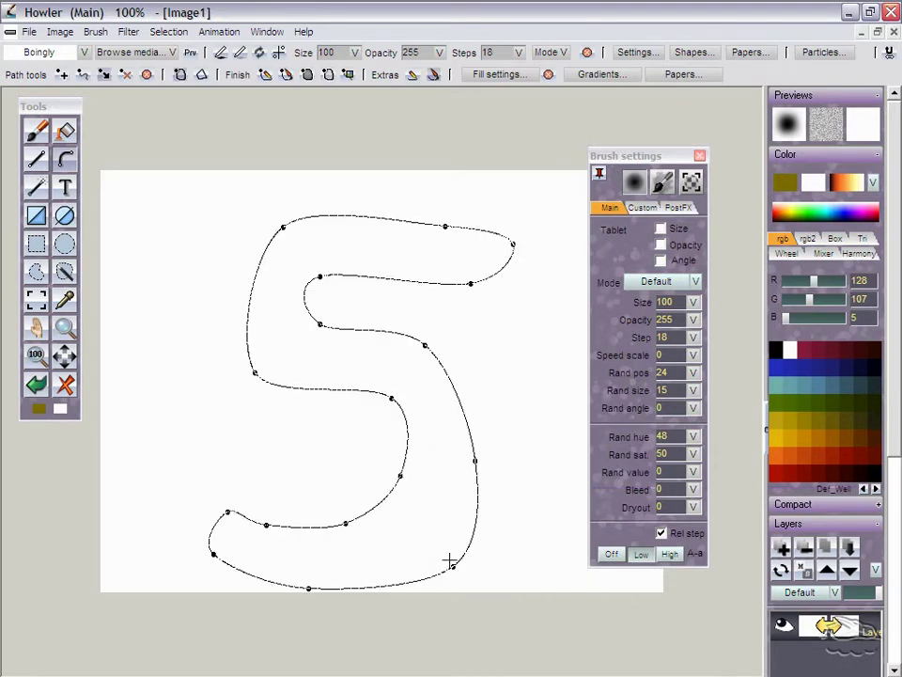
drag(452, 563, 441, 546)
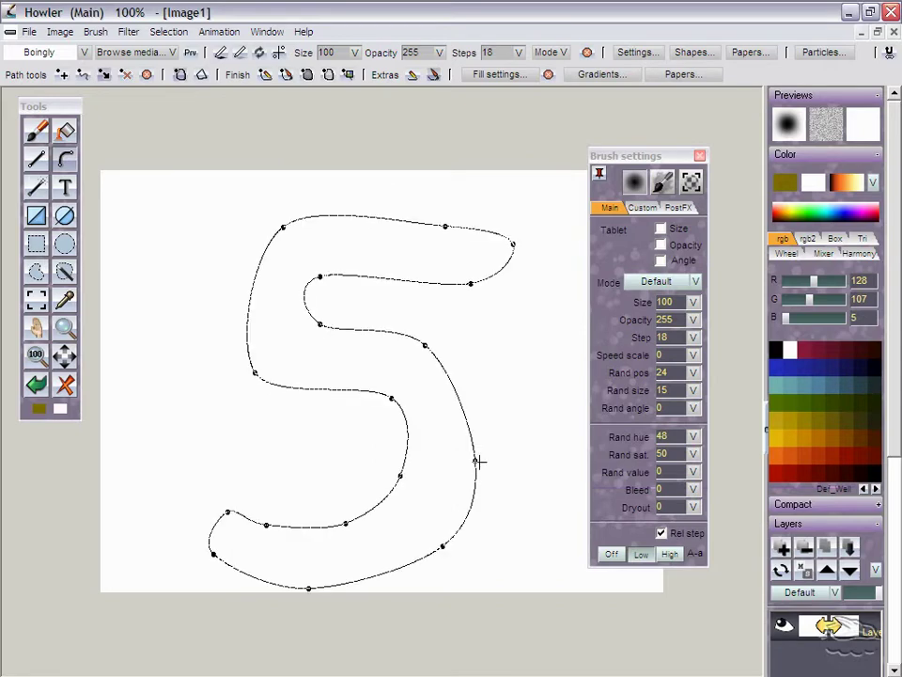
drag(476, 460, 475, 432)
drag(402, 474, 414, 479)
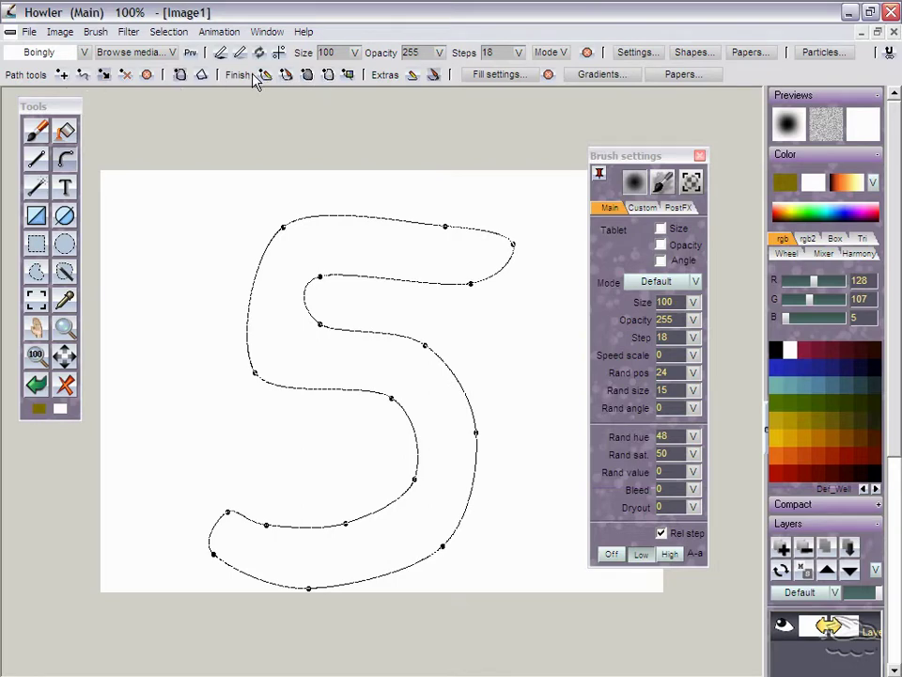
Toggle the 5 path between curved and straight segments, leave it straight, and close it.
click(180, 75)
click(201, 75)
click(181, 75)
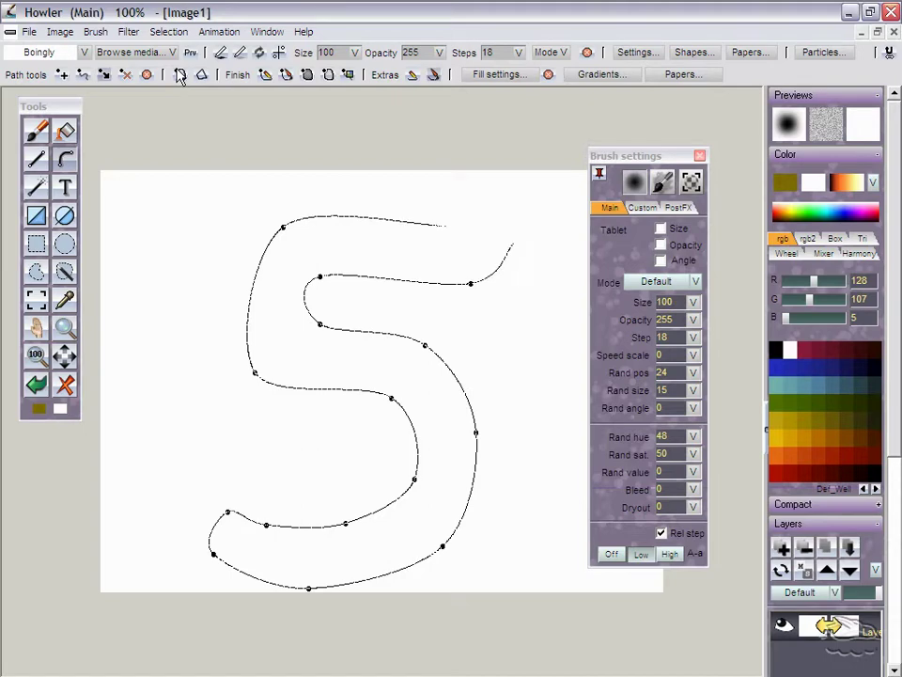
click(202, 75)
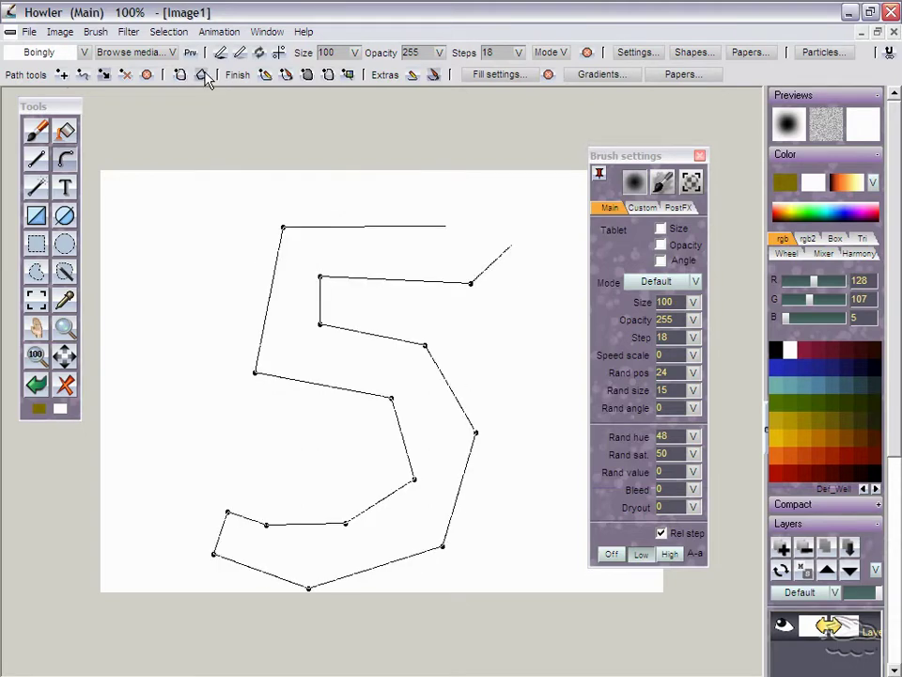
click(201, 75)
click(203, 75)
click(203, 75)
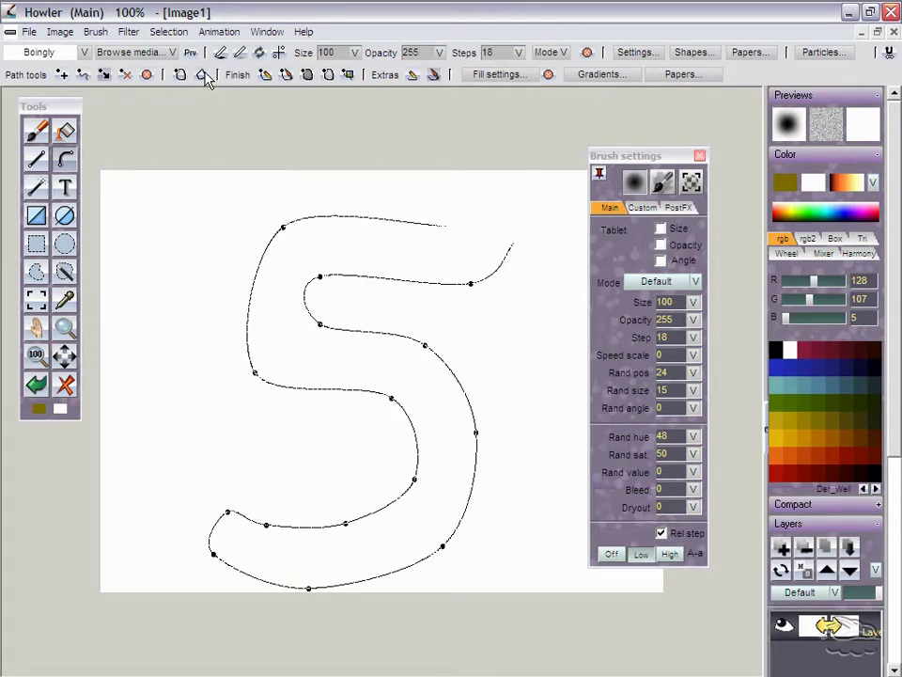
click(203, 75)
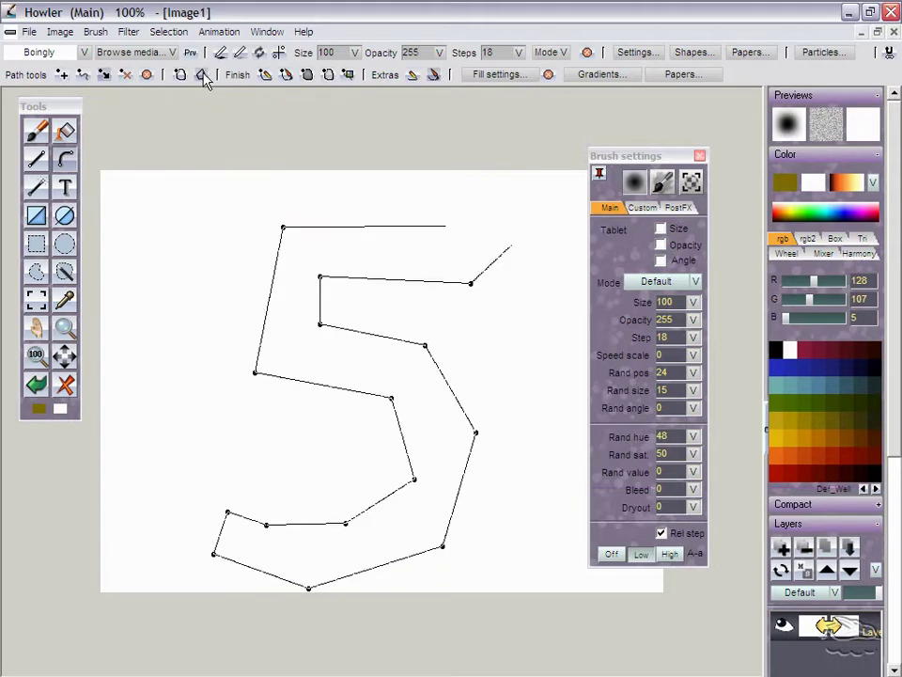
click(203, 76)
click(203, 75)
click(180, 75)
click(266, 77)
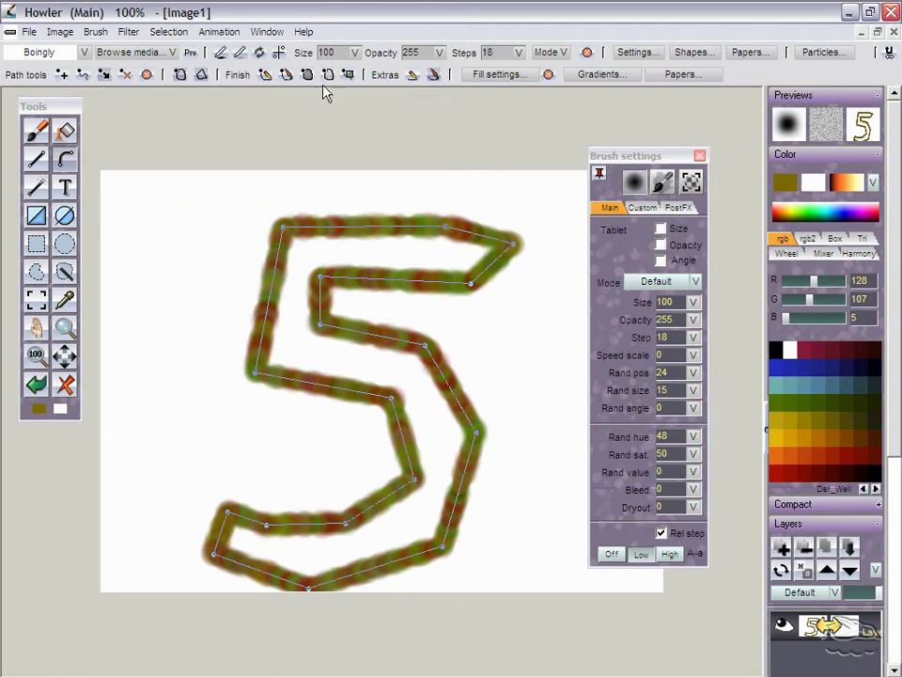
click(66, 385)
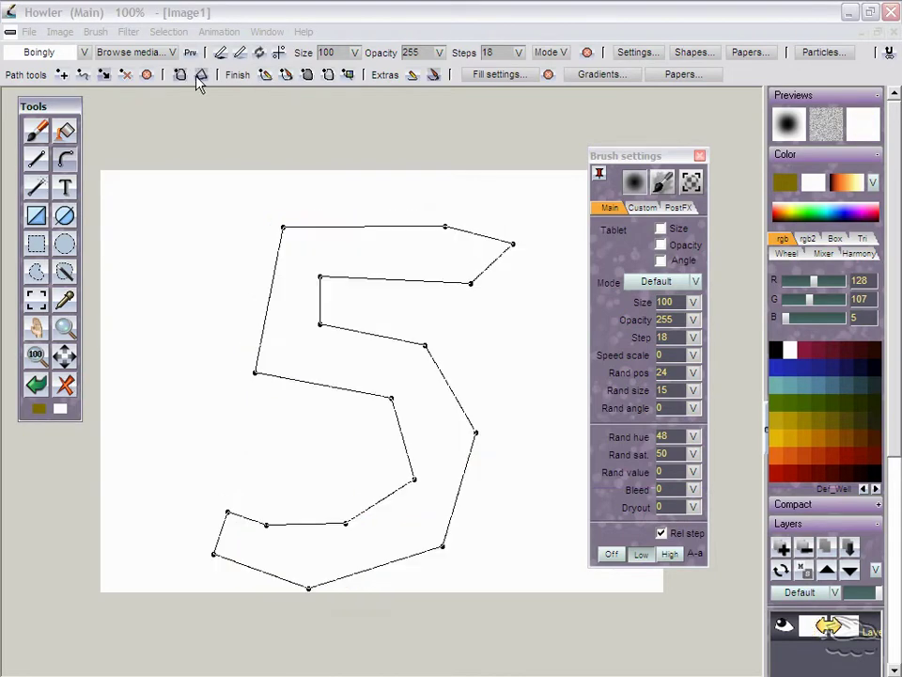
Switch the 5 path to smooth curves and undo a trial brush stroke along it.
click(203, 78)
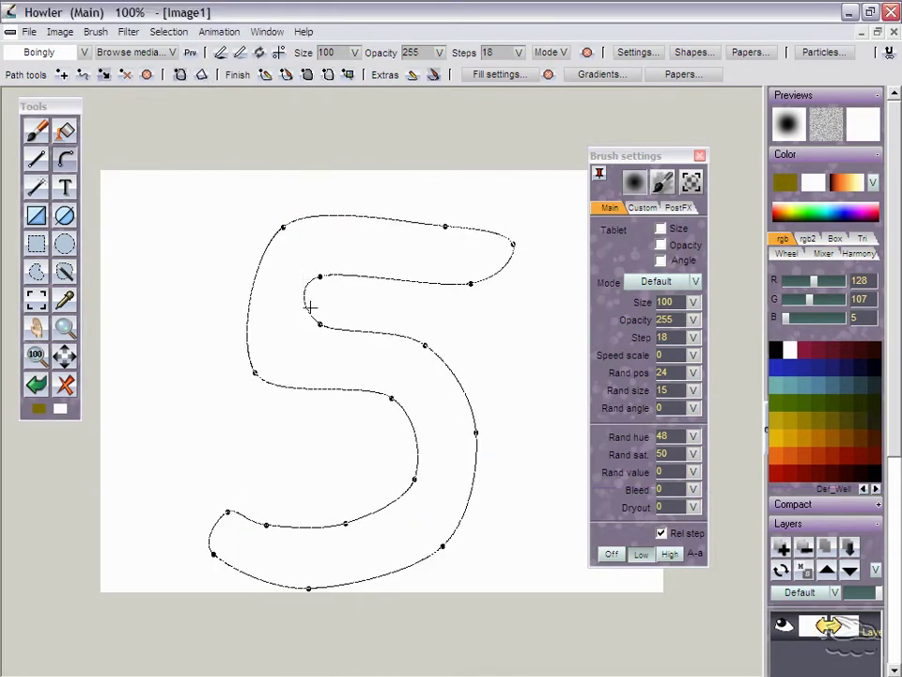
click(267, 74)
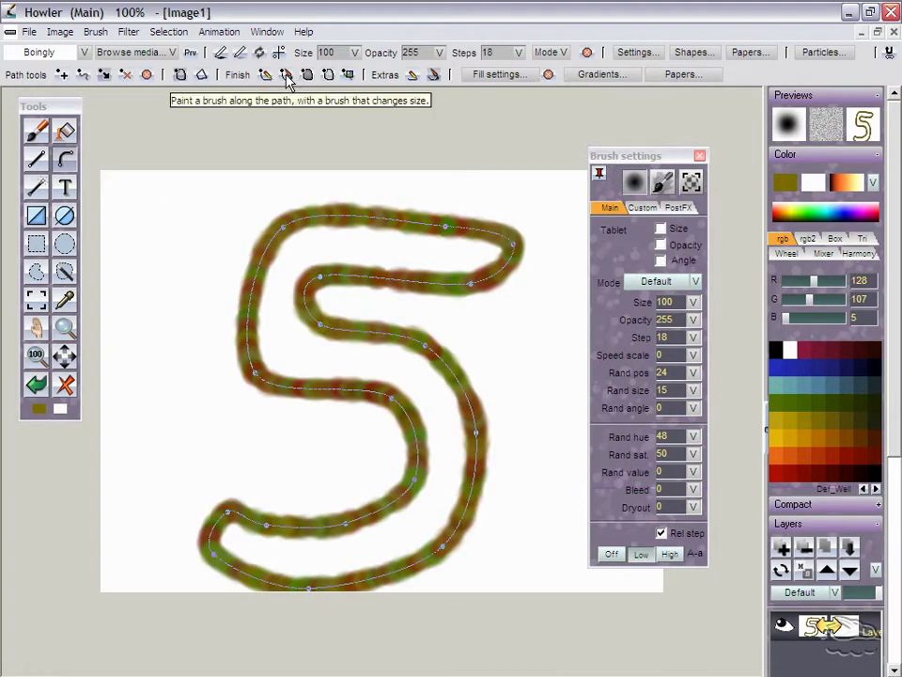
key(ctrl+z)
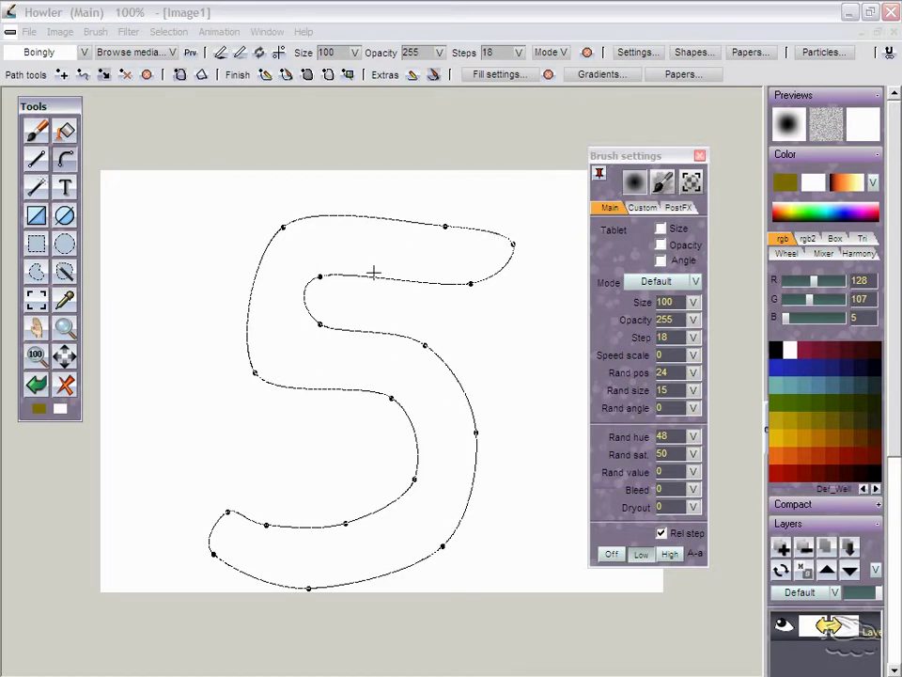
Paint a varying-width stroke along the 5 path, then pick the Tempera Rake 50 brush.
click(286, 75)
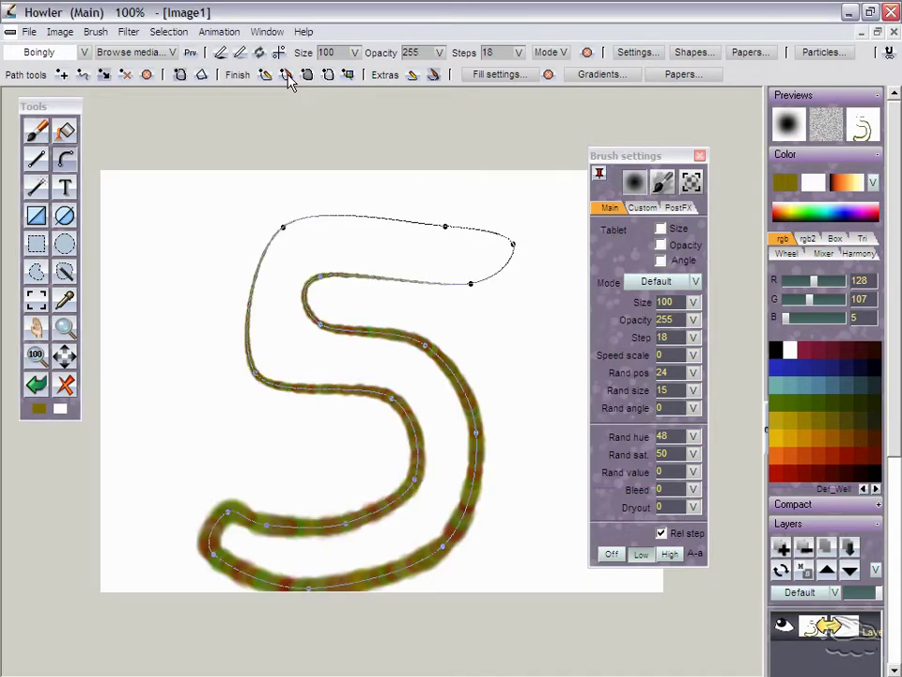
click(287, 76)
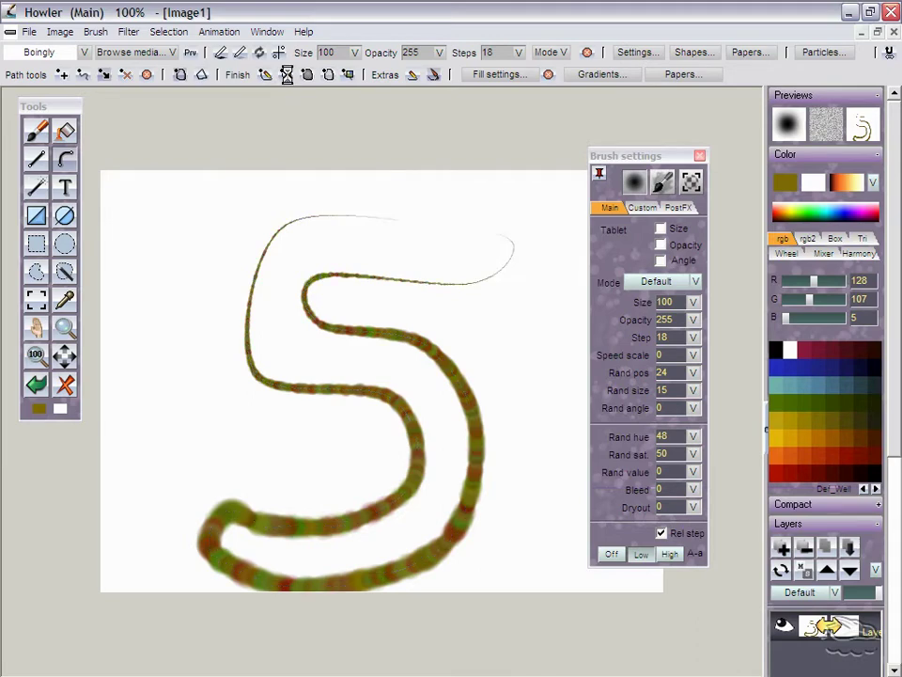
click(39, 132)
click(38, 132)
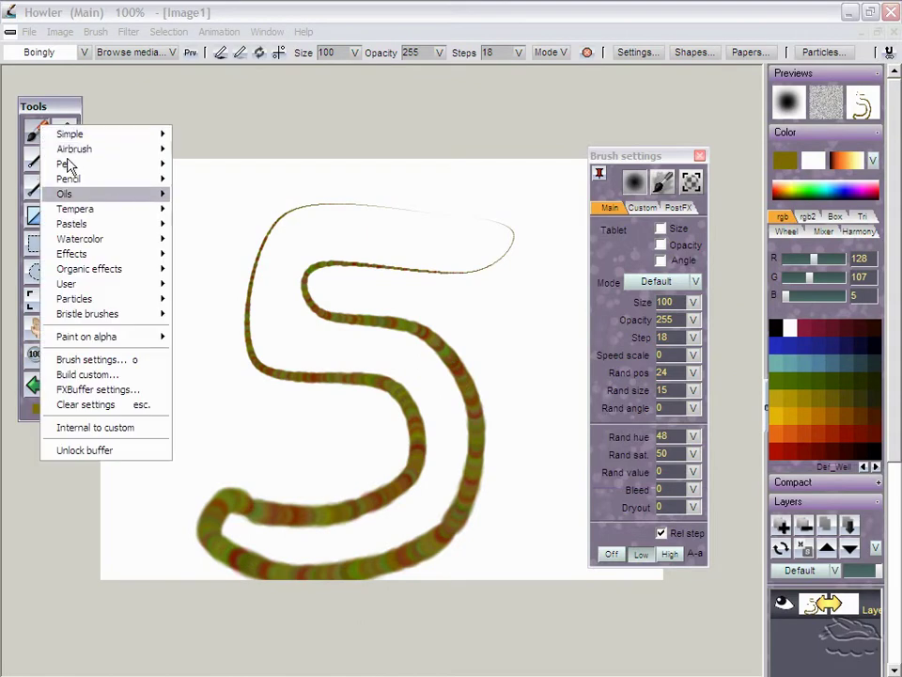
mouse_move(155, 211)
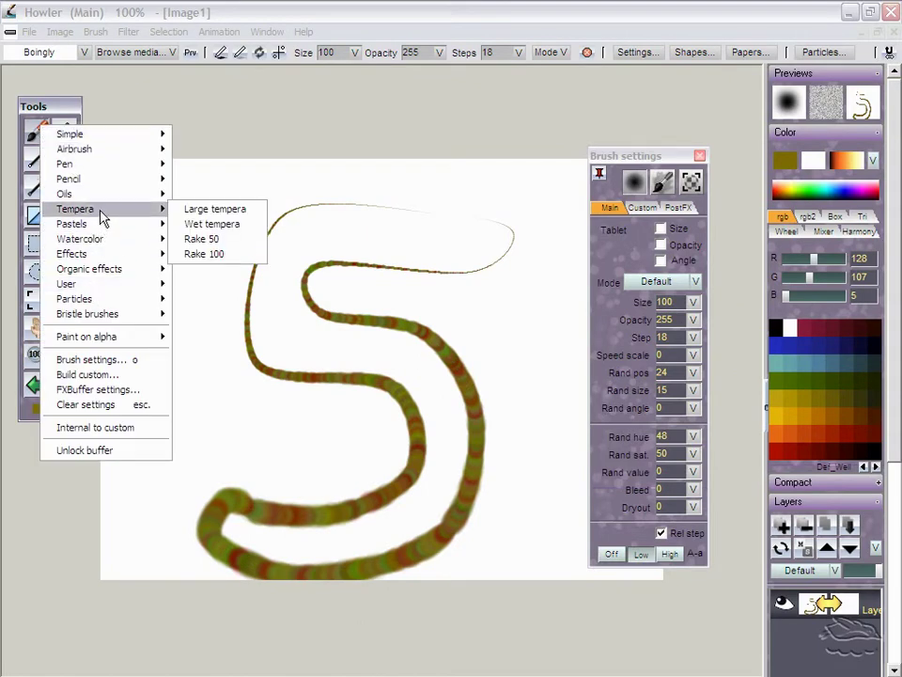
click(211, 240)
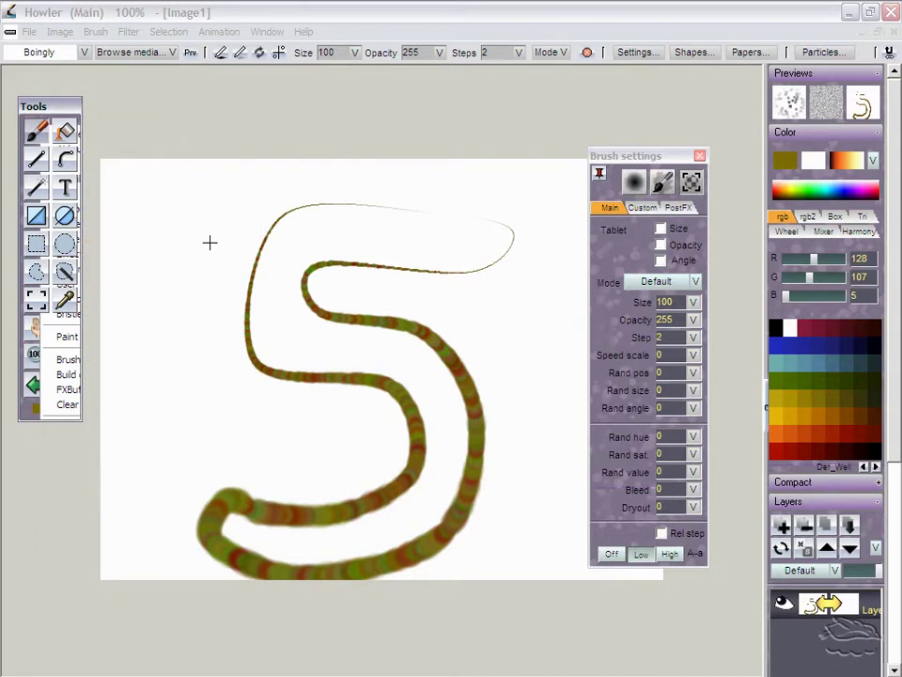
Stroke the 5 path twice with the Rake 50 brush to build up olive paint.
click(65, 159)
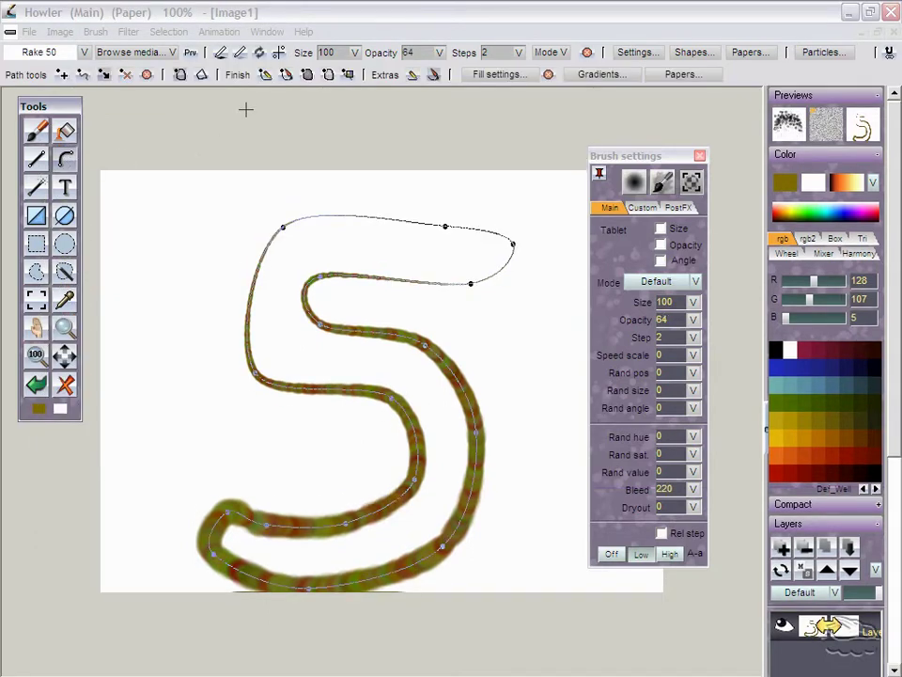
click(282, 75)
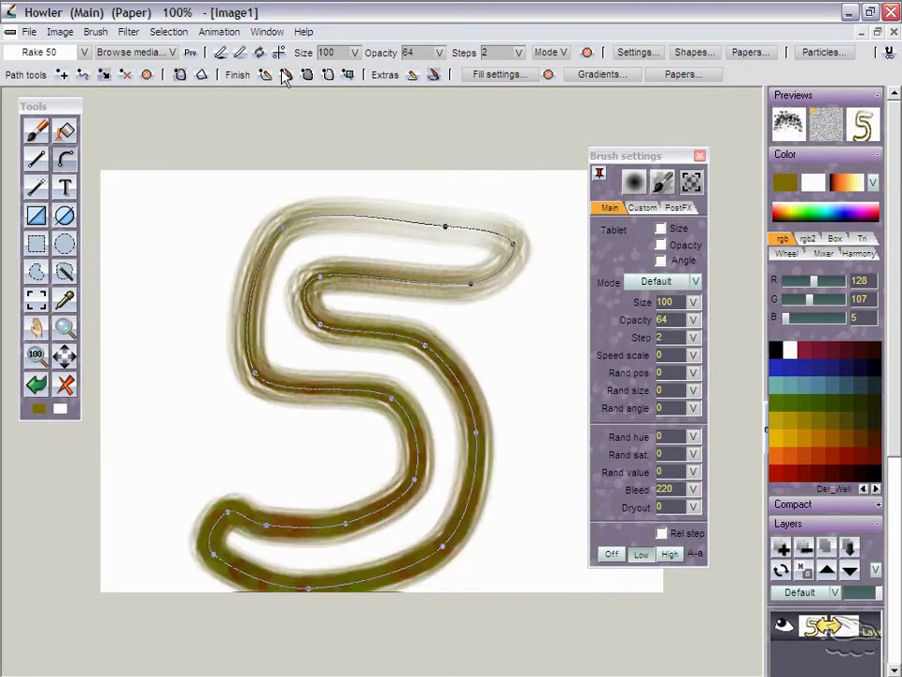
click(283, 73)
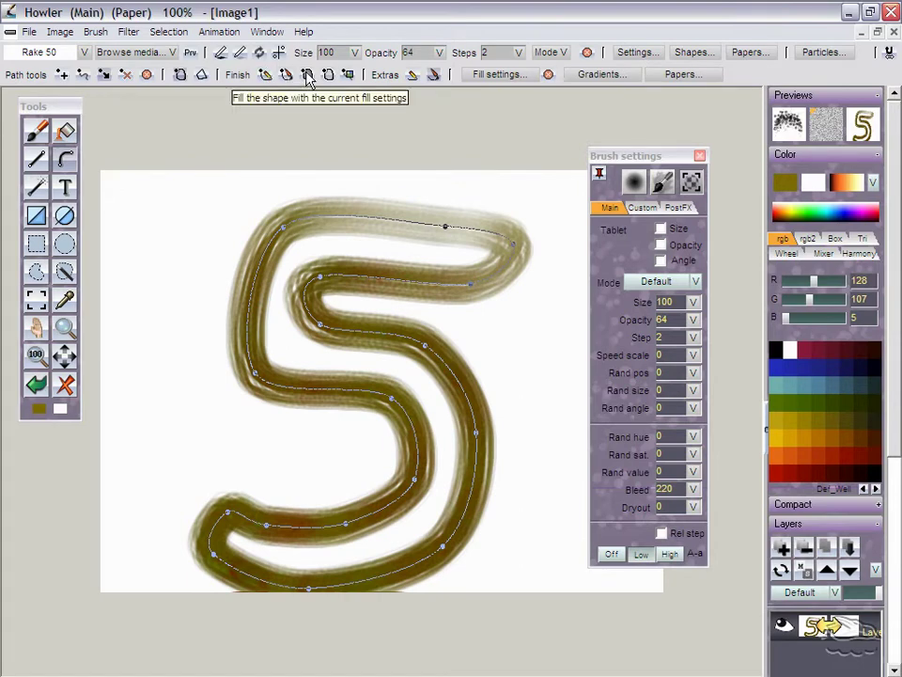
Gradient-fill the 5, changing the fill style and aiming it dark at lower-left, white at top.
click(307, 77)
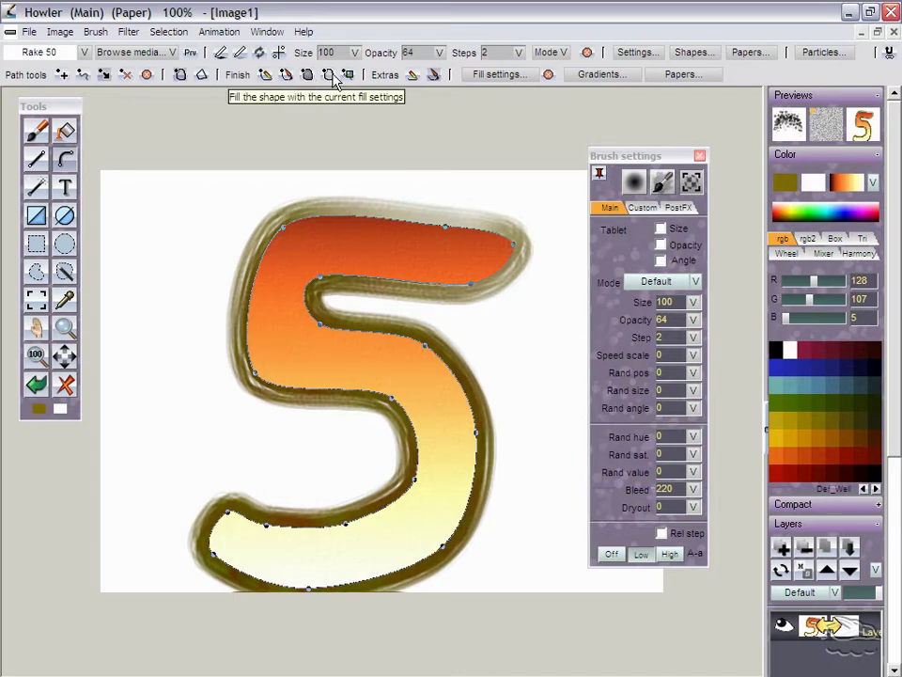
click(518, 75)
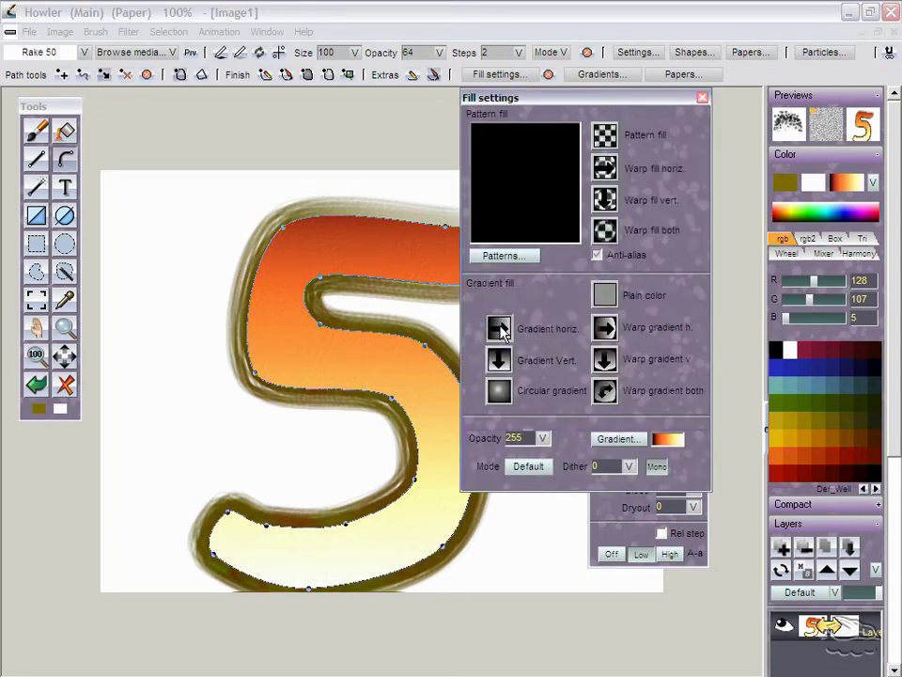
click(306, 74)
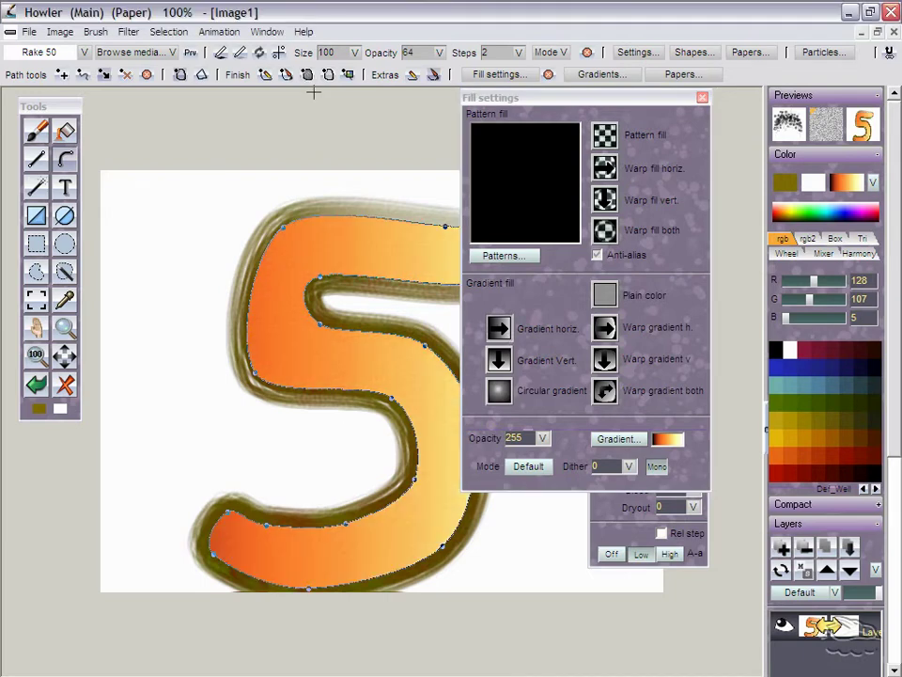
click(508, 396)
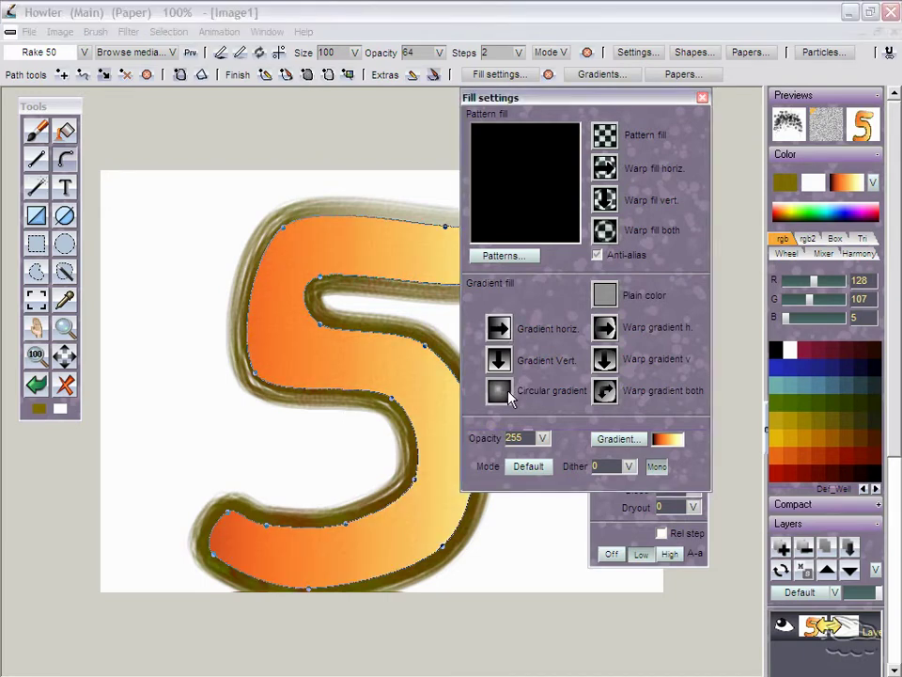
click(306, 75)
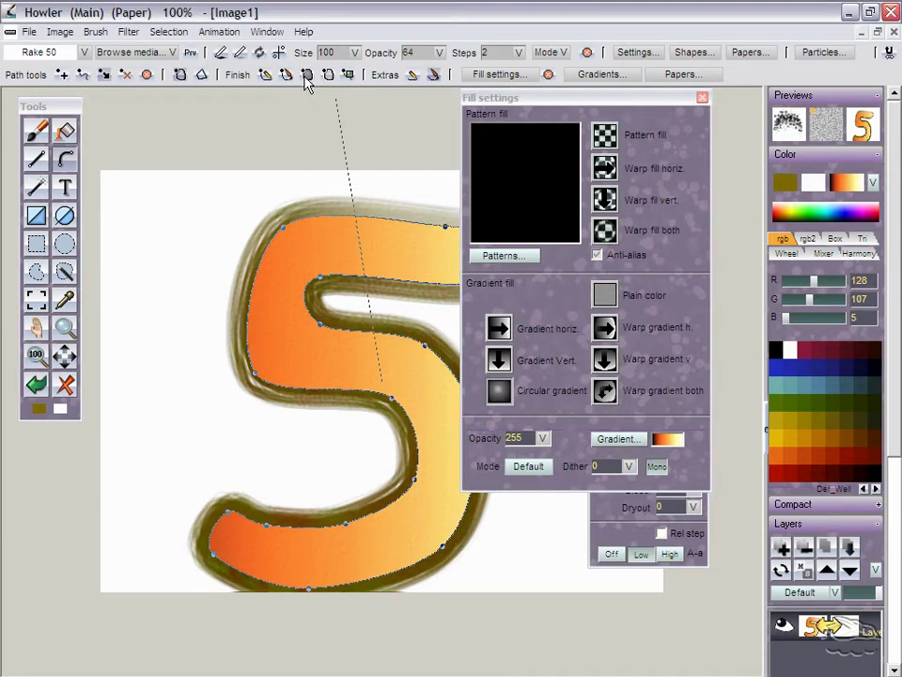
drag(262, 245, 174, 500)
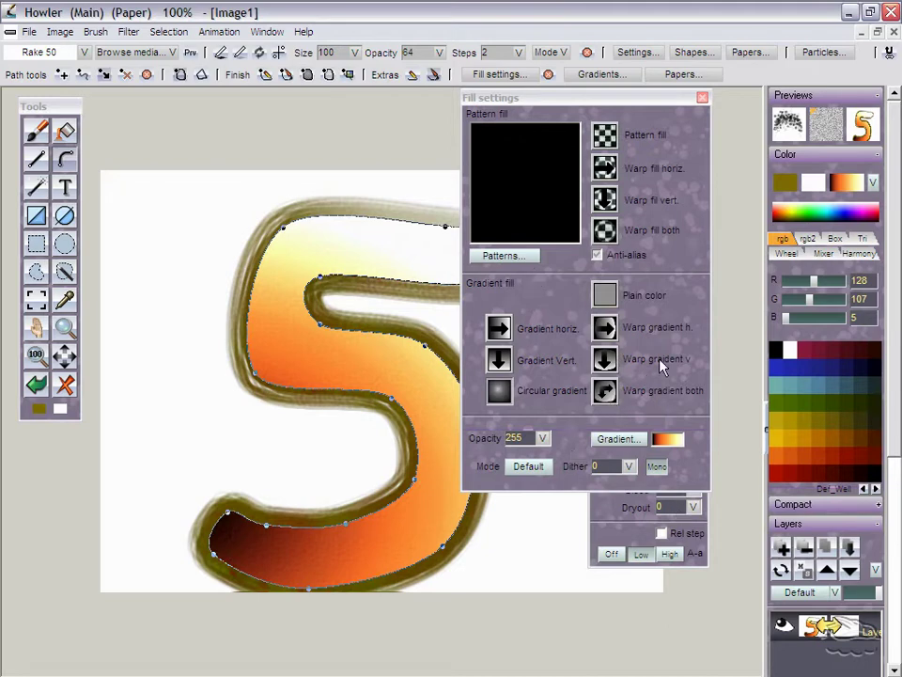
Convert the 5 path into a selection and close the Fill settings.
click(330, 82)
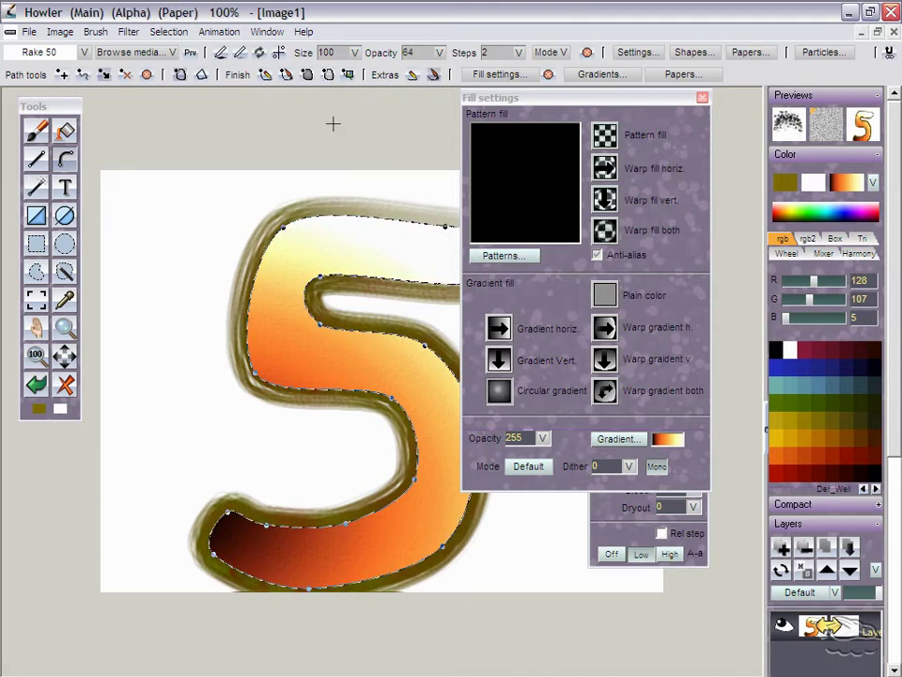
drag(532, 99, 554, 106)
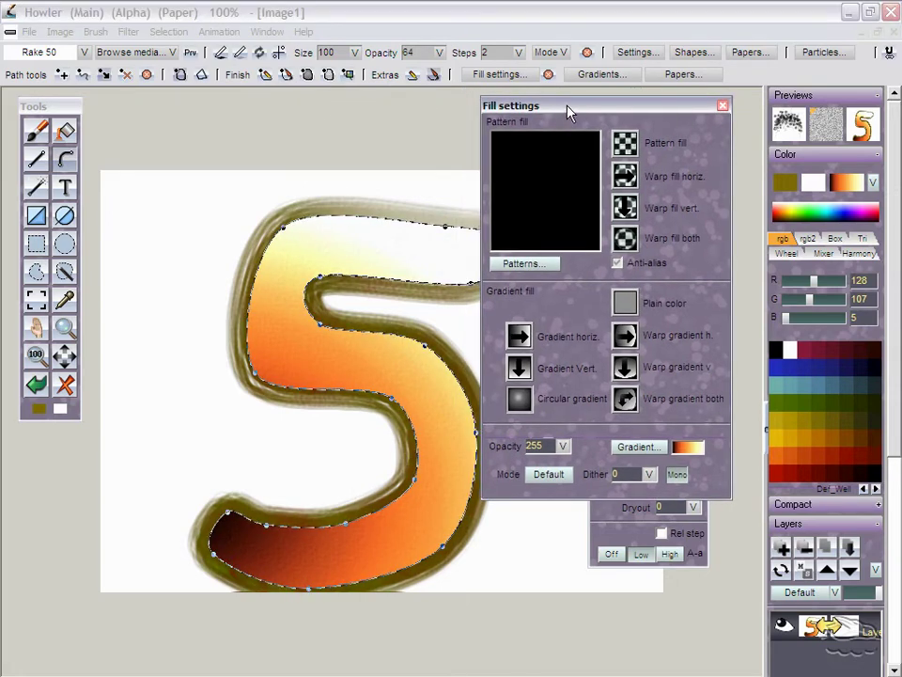
click(723, 104)
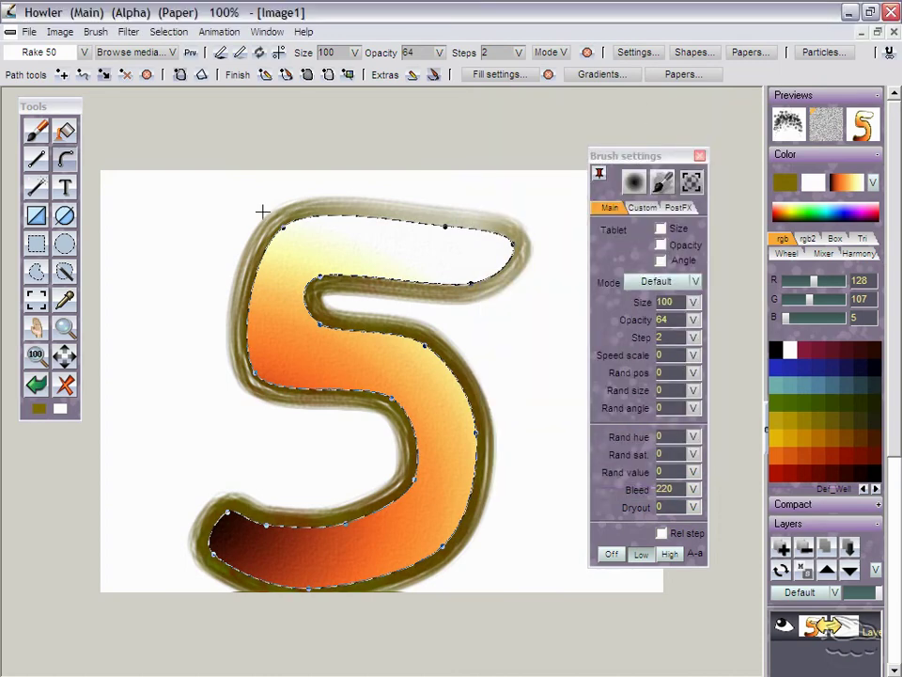
Apply Selection > Effects > Emboss by alpha at smoothness 16 to bevel the 5.
click(129, 32)
mouse_move(170, 31)
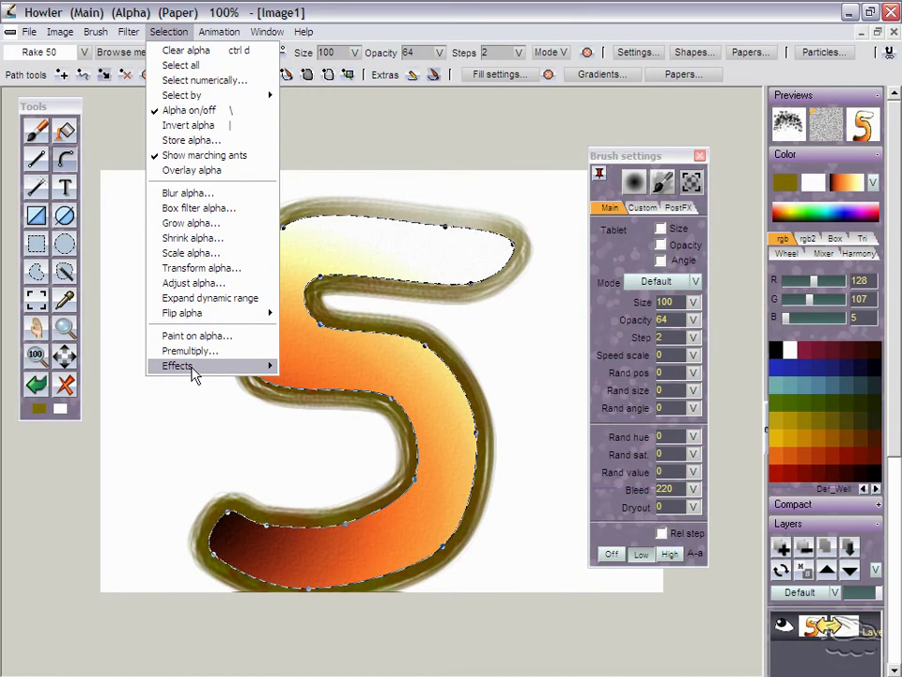
mouse_move(292, 364)
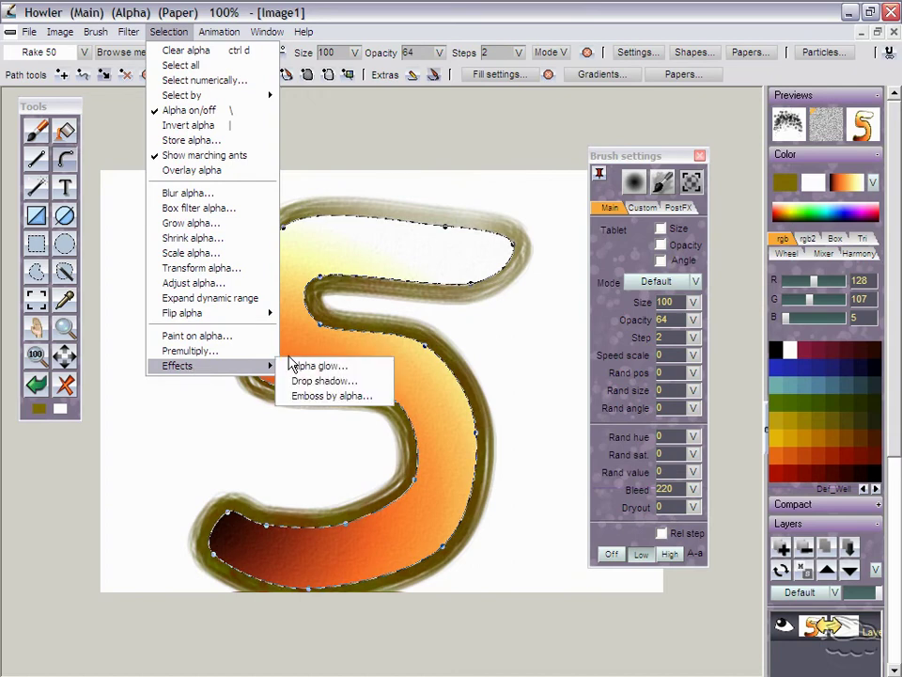
click(324, 396)
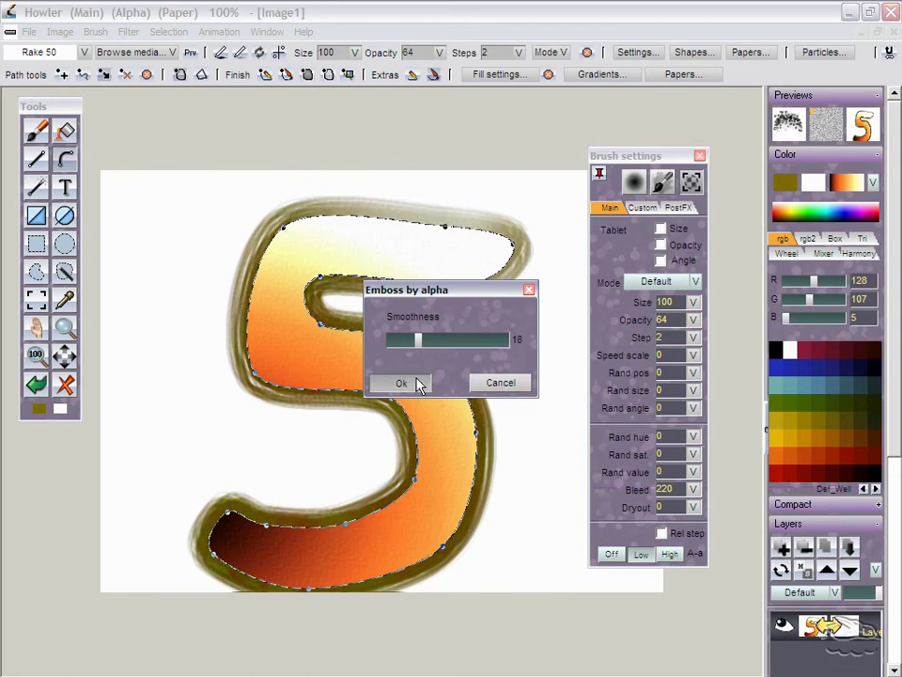
click(416, 383)
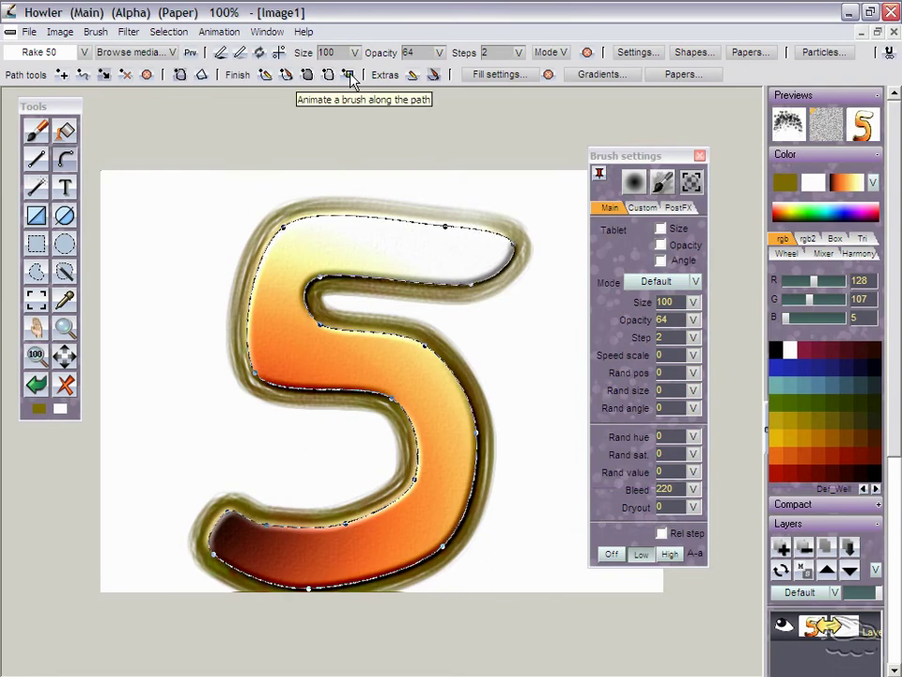
Clear the painted 5 and choose the Boingly beach-ball brush from the media browser.
click(65, 385)
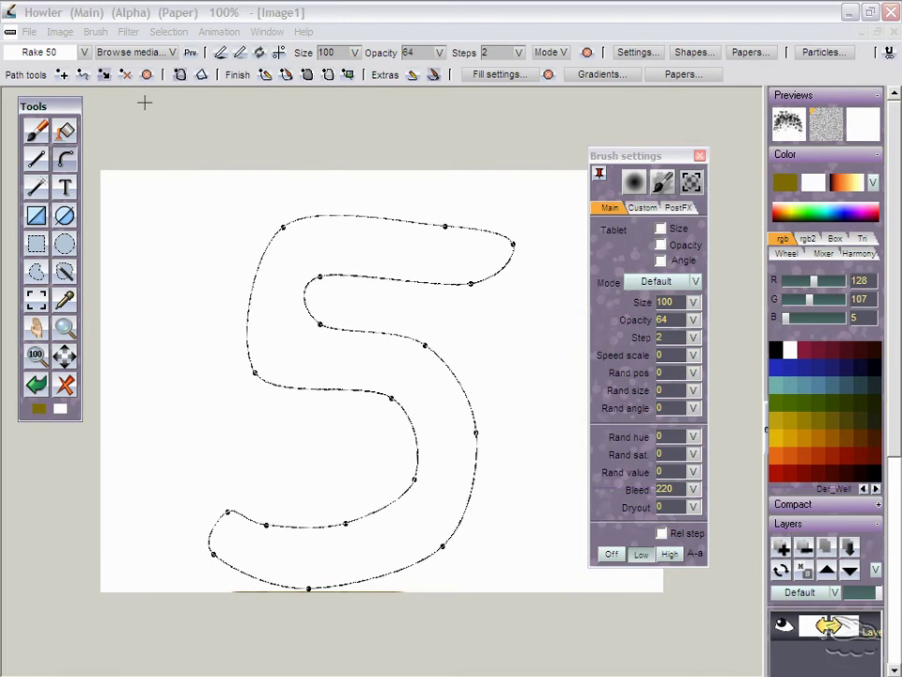
click(170, 54)
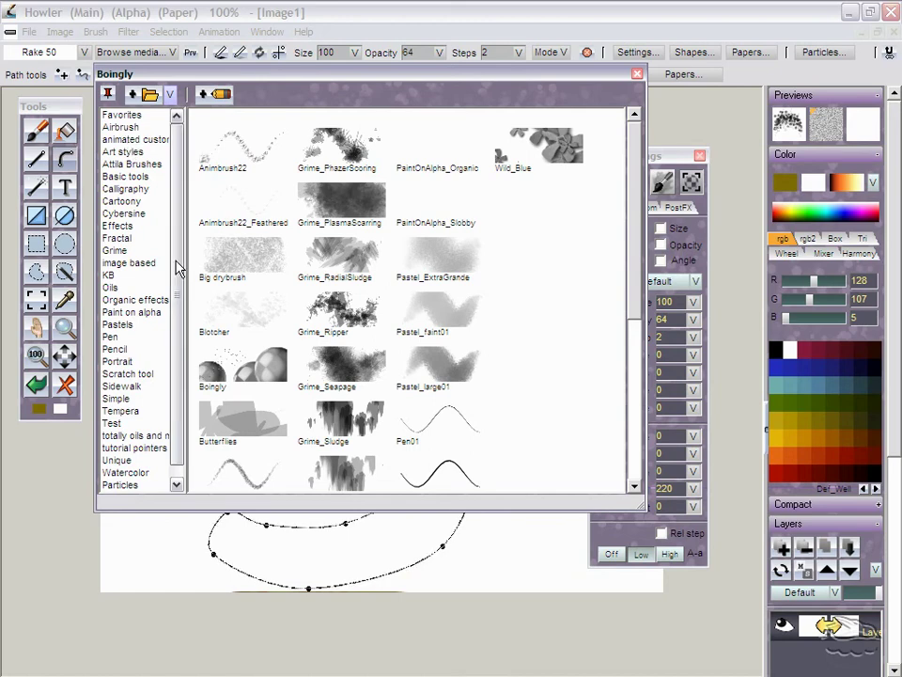
double_click(246, 360)
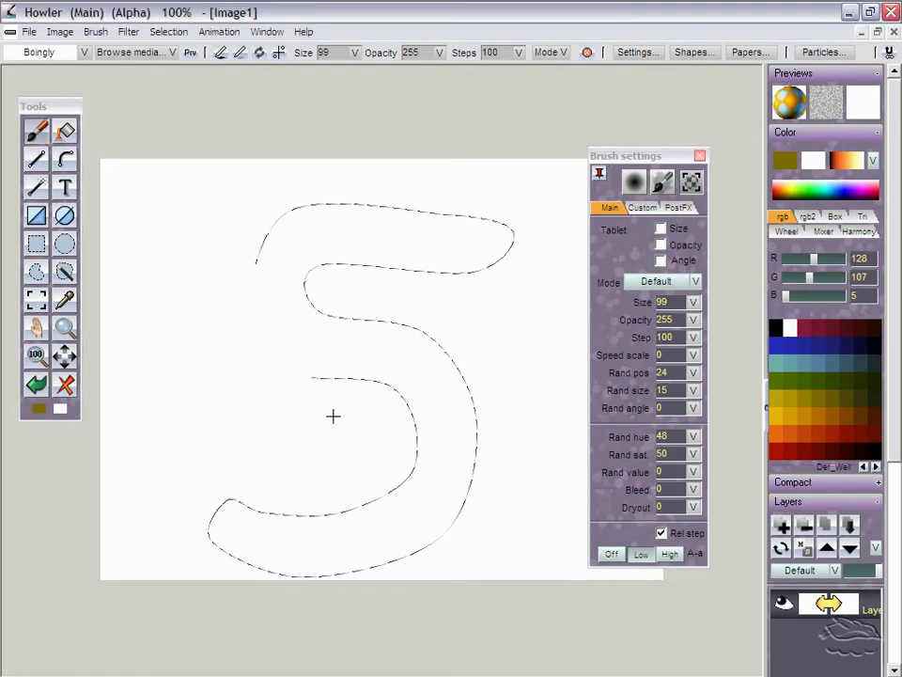
Paint a trail of beach balls around the 5's lower curve, then clear the selection alpha.
click(326, 336)
mouse_move(326, 340)
mouse_down()
mouse_move(448, 413)
mouse_move(455, 447)
mouse_move(429, 524)
mouse_move(296, 534)
mouse_up()
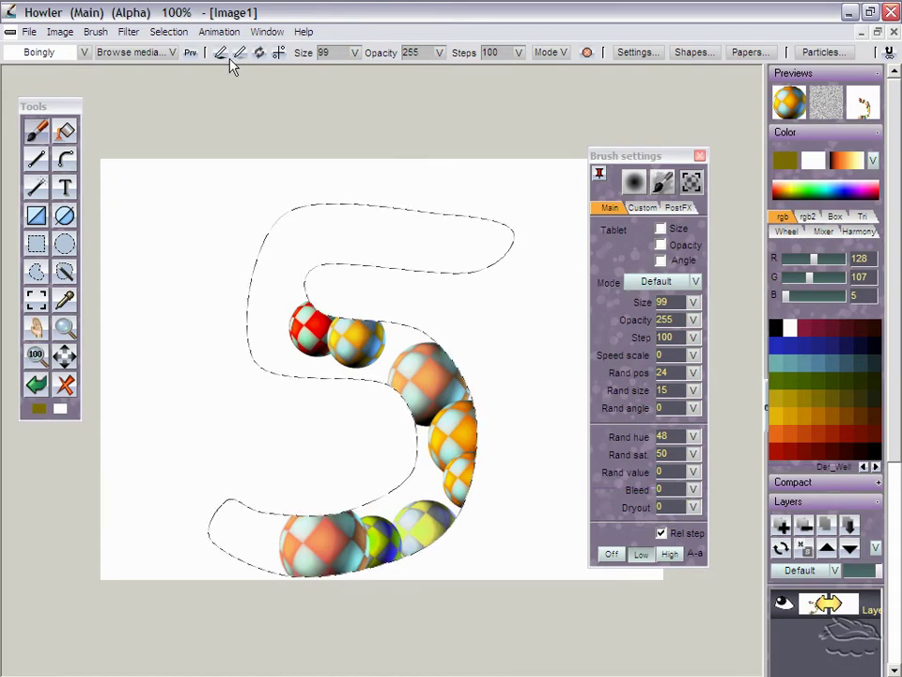
click(182, 33)
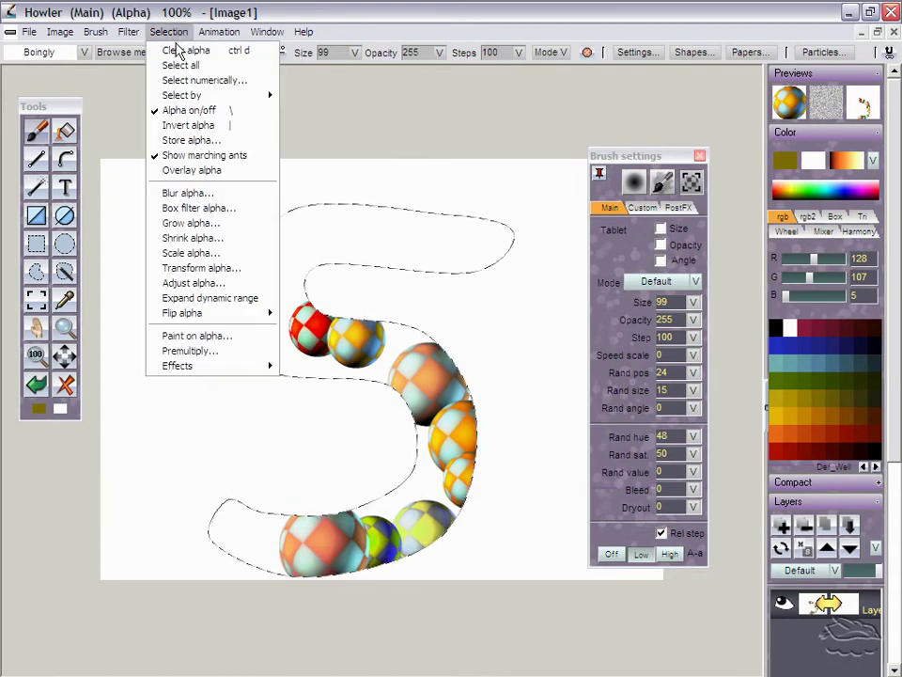
click(175, 48)
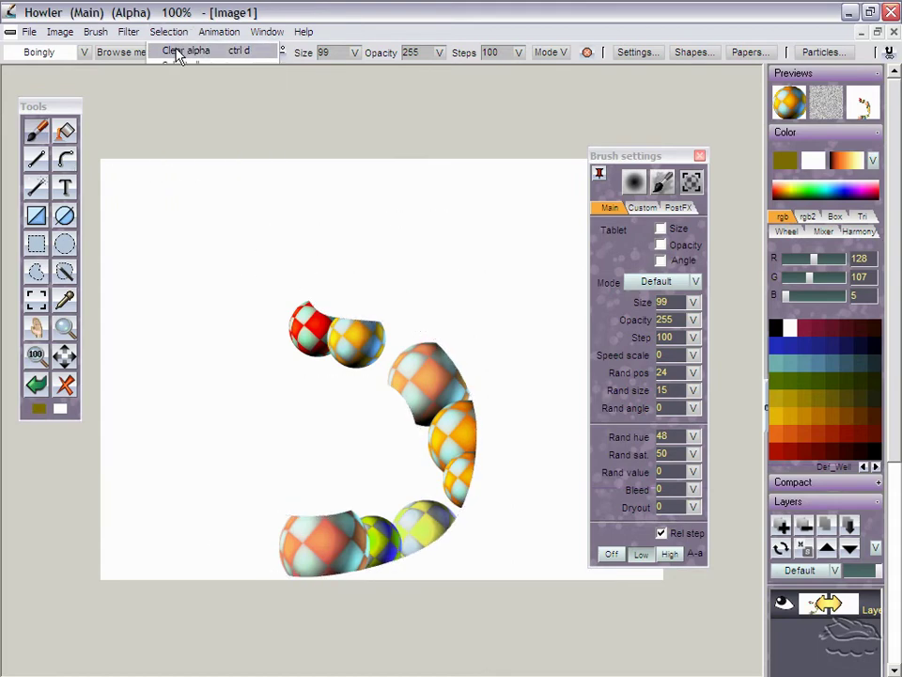
Test-paint Boingly beach balls along the 5 path, then clear them, keeping the path on white.
click(66, 162)
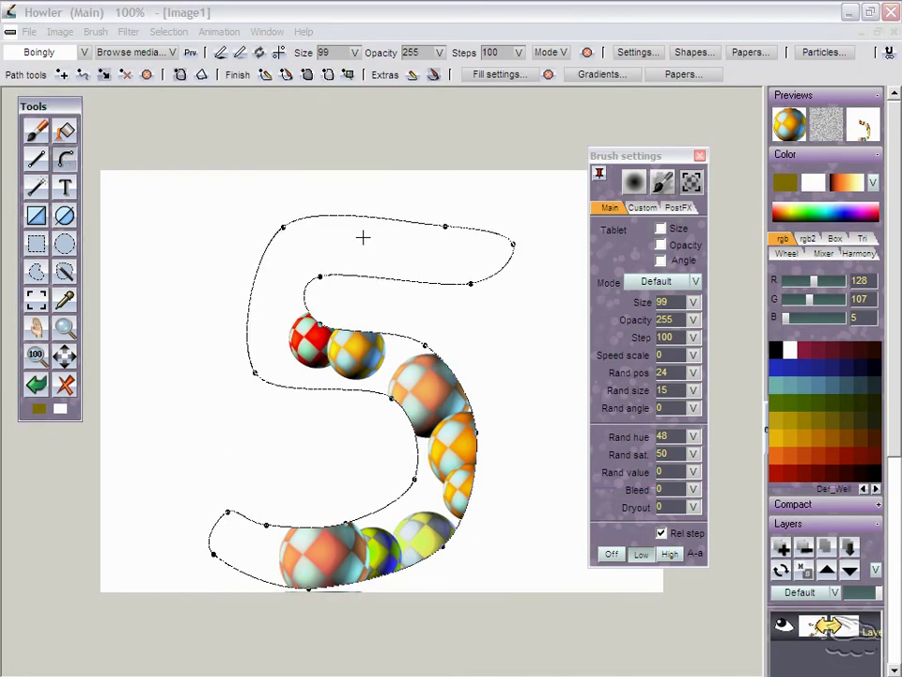
click(288, 77)
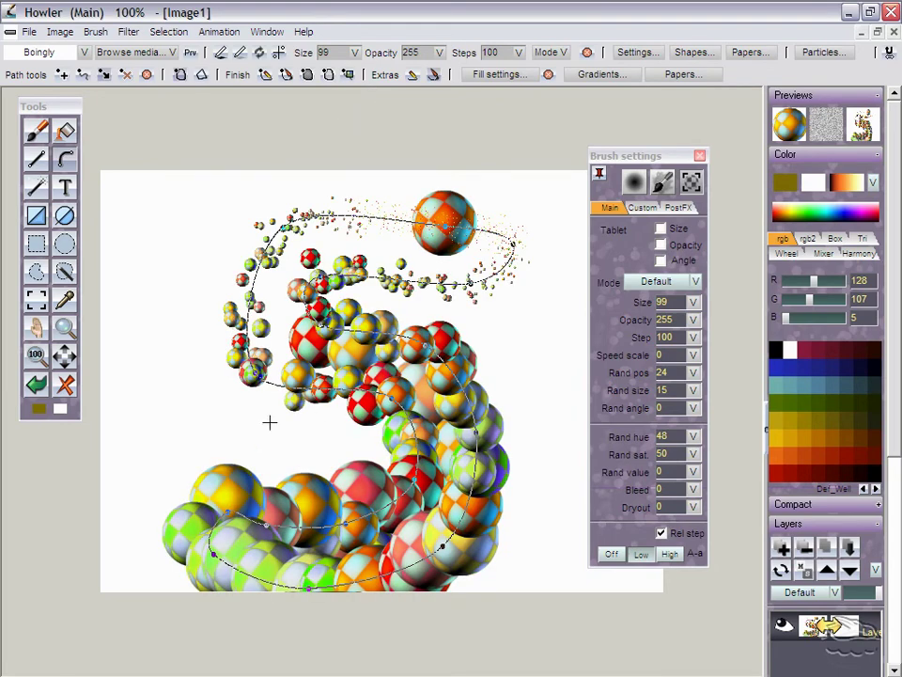
click(66, 384)
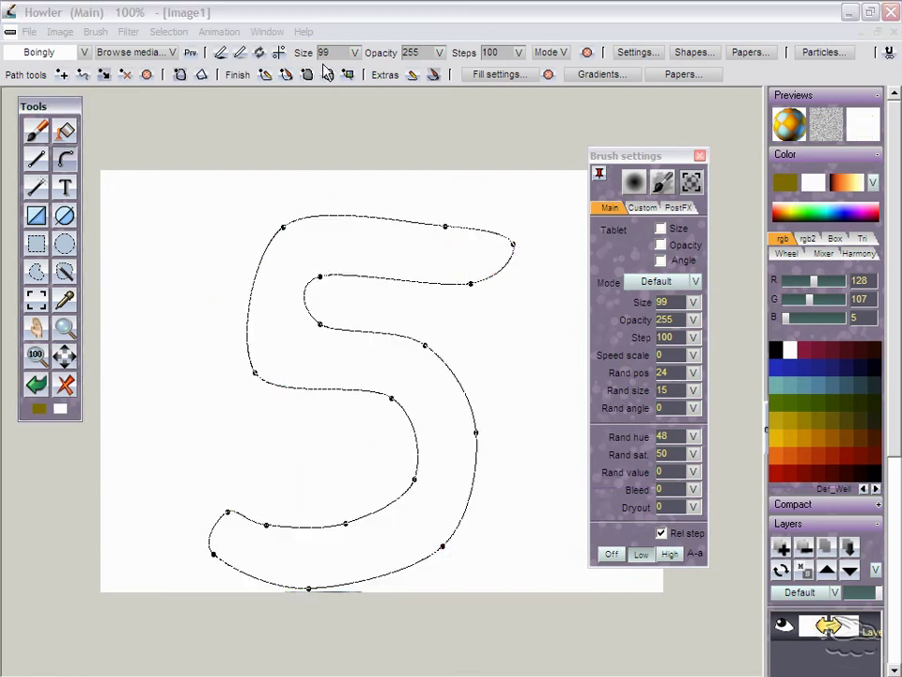
Create a new 30-frame animation from the Animation menu.
click(231, 33)
click(231, 33)
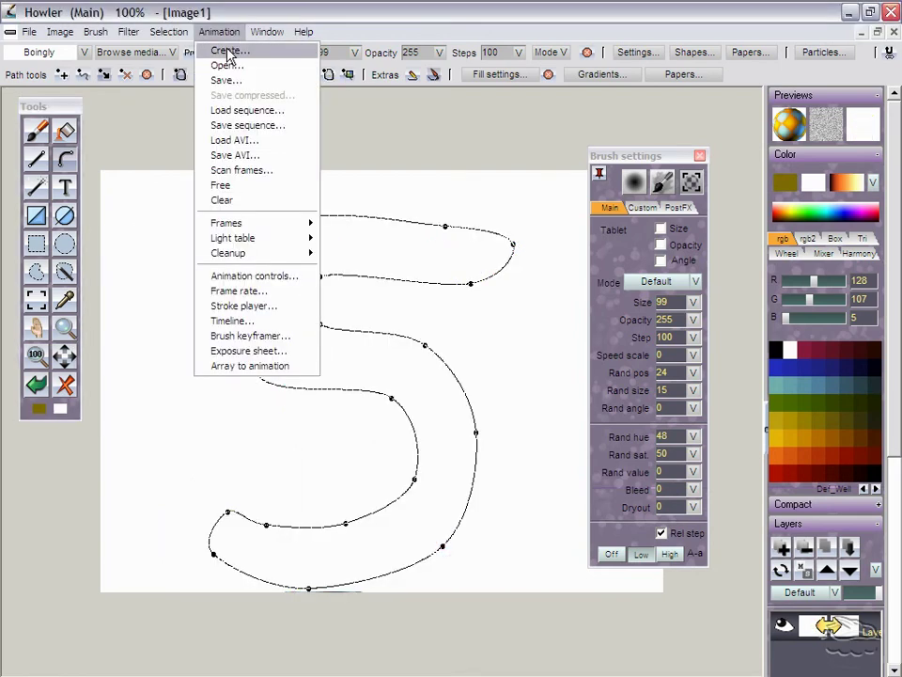
click(227, 54)
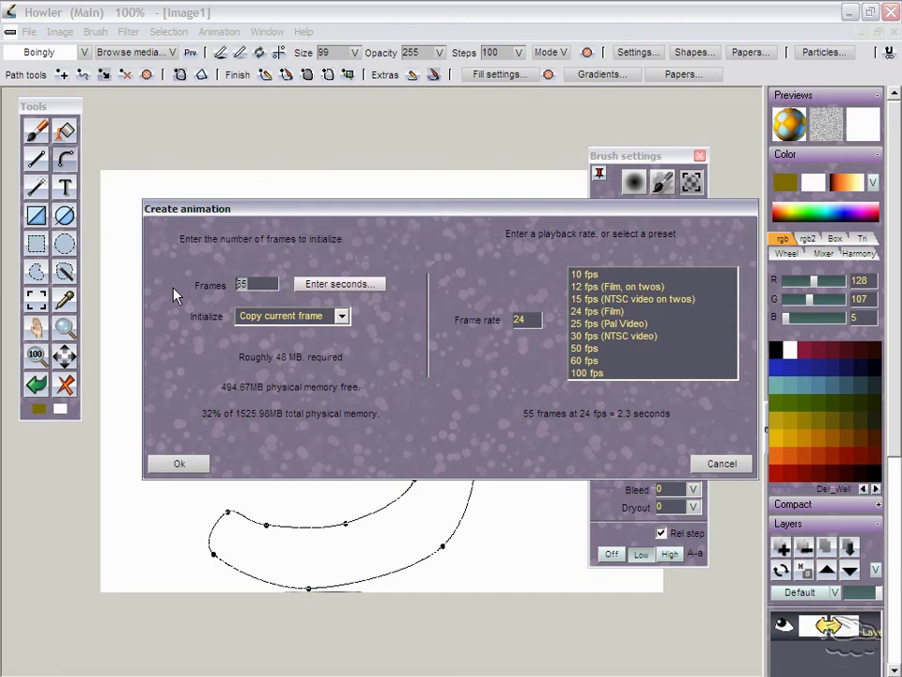
text(30)
click(174, 465)
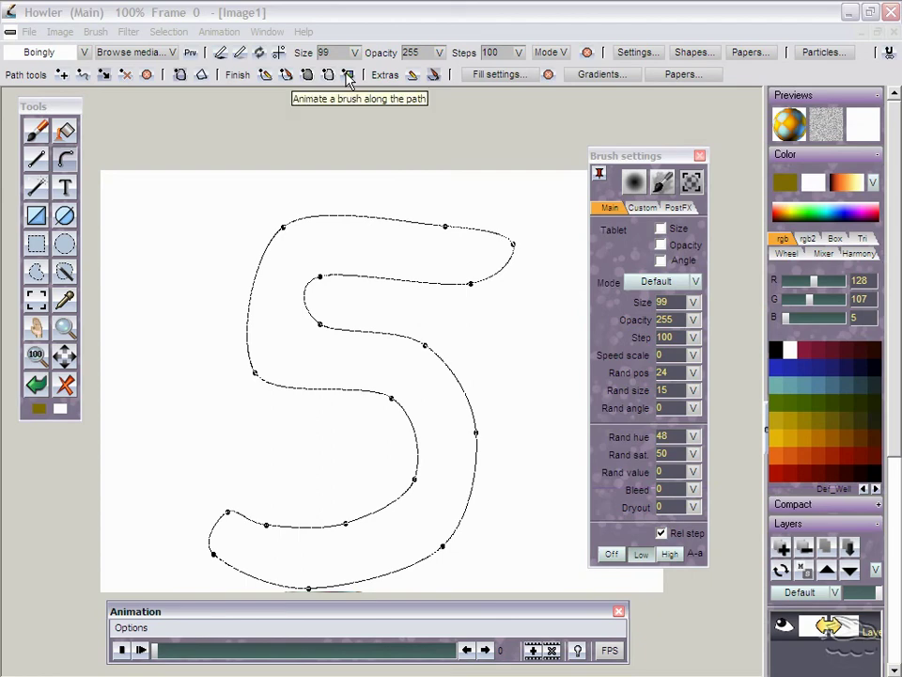
Animate the beach-ball brush along the 5 path, then play and scrub through the frames.
click(347, 76)
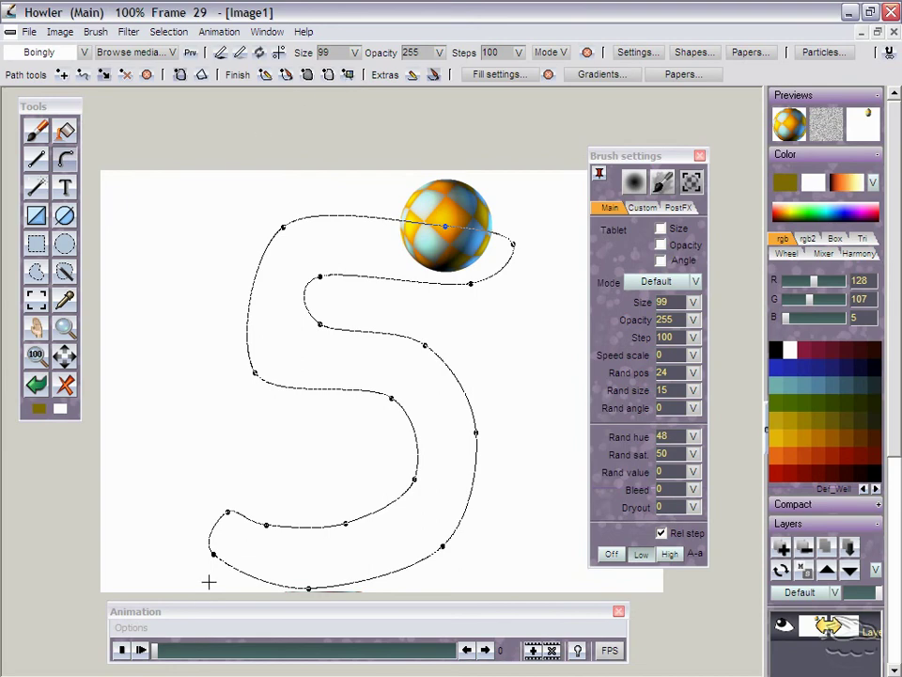
click(141, 649)
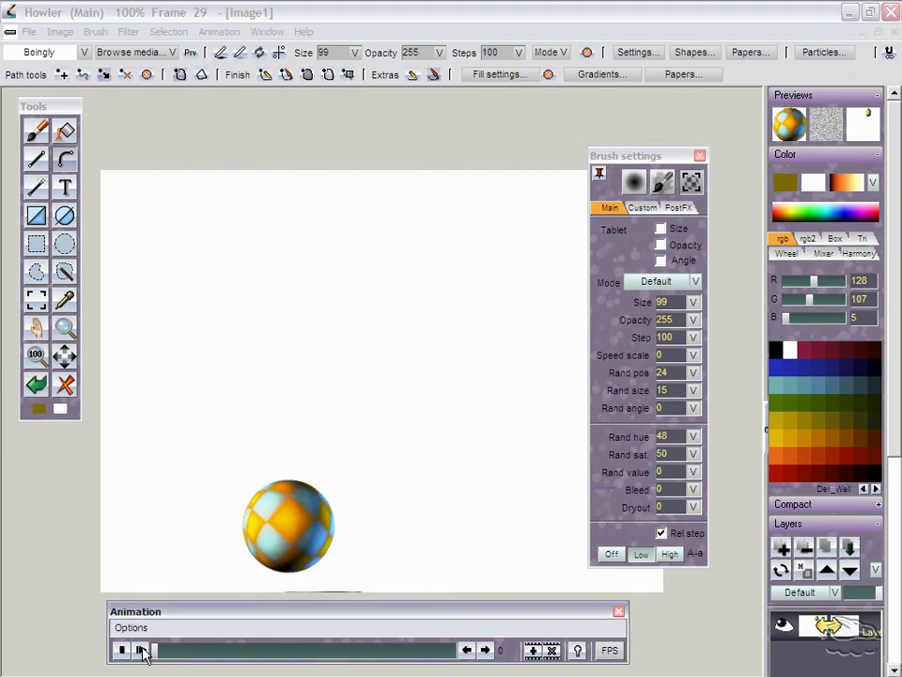
click(122, 650)
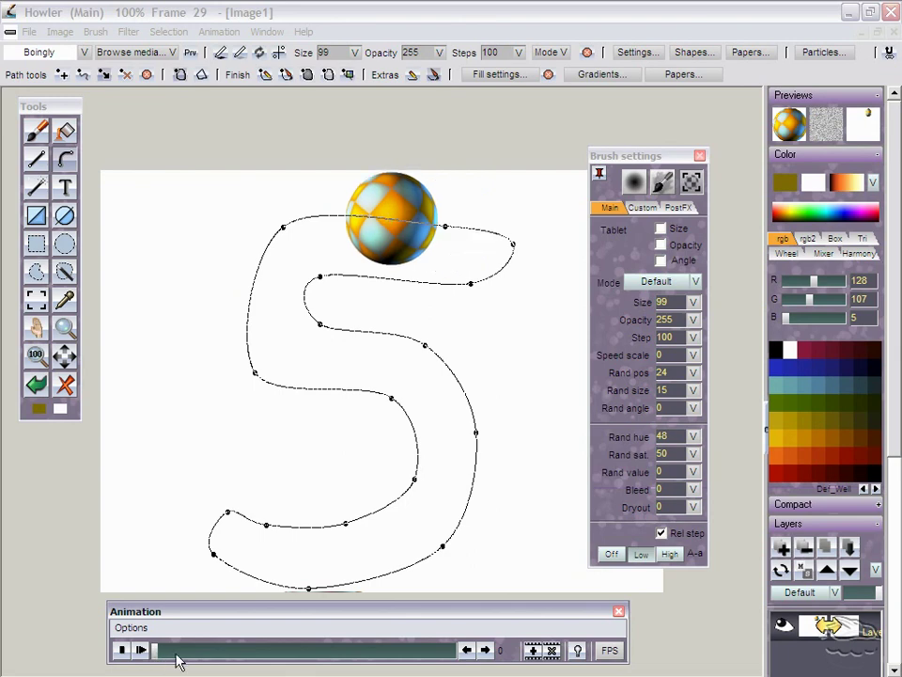
drag(179, 661, 268, 656)
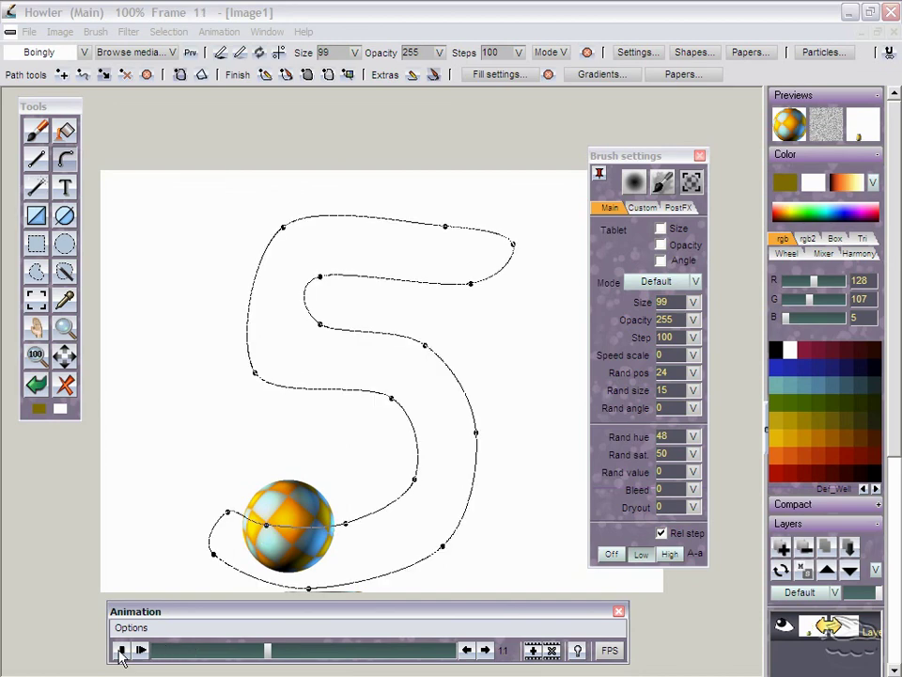